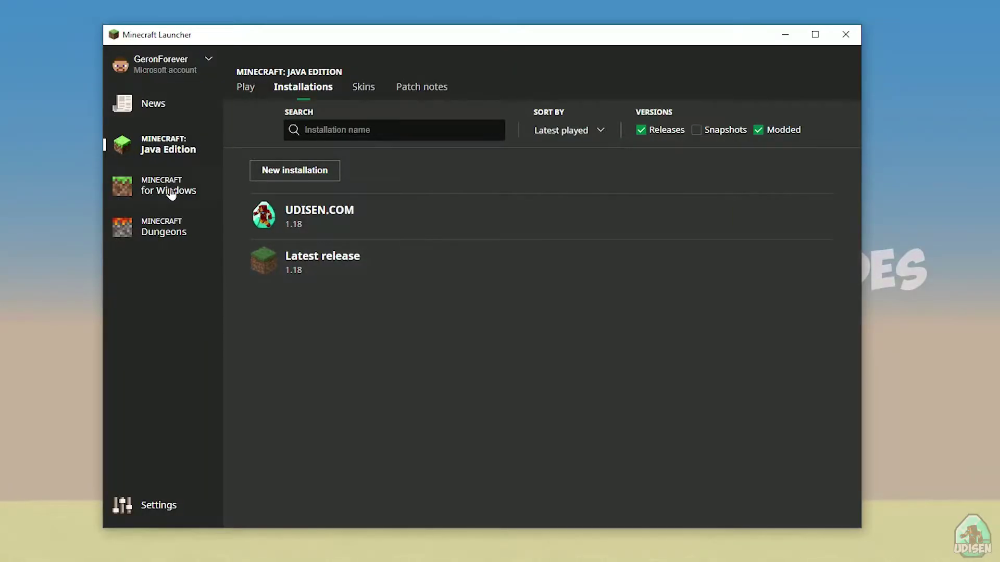
Browse the Minecraft for Windows page and the news feed, then show the Java Edition installations
click(170, 191)
click(151, 104)
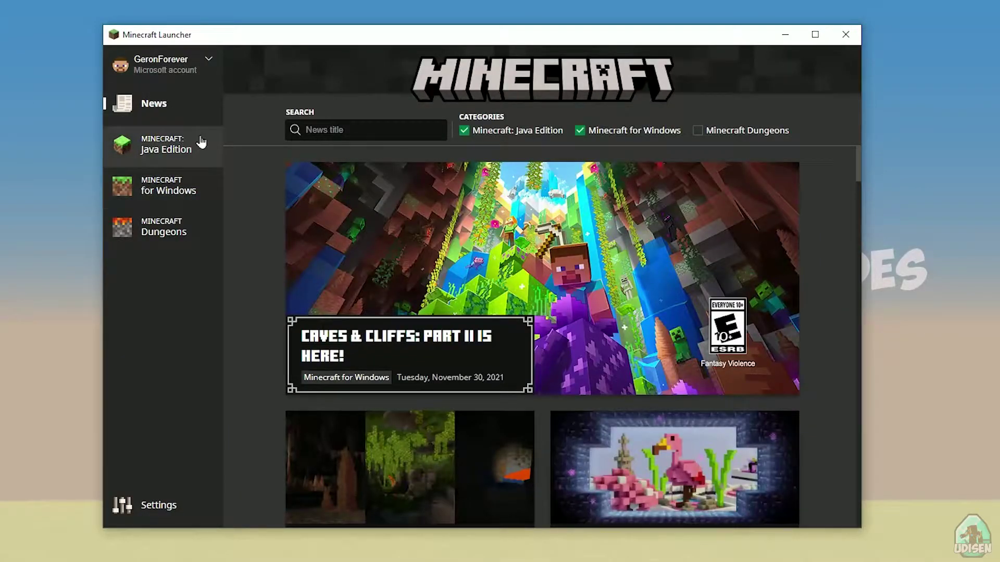
click(184, 149)
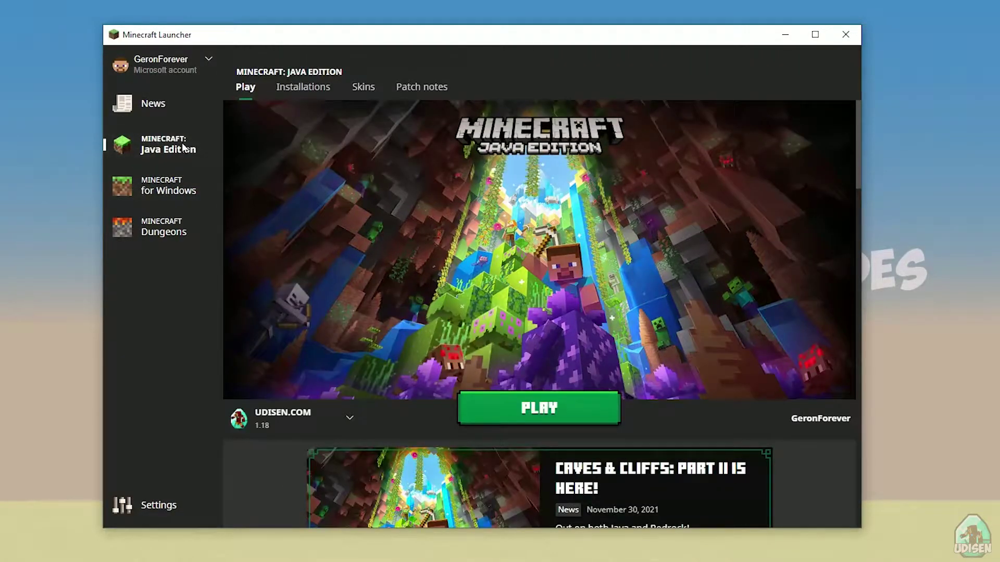
click(317, 92)
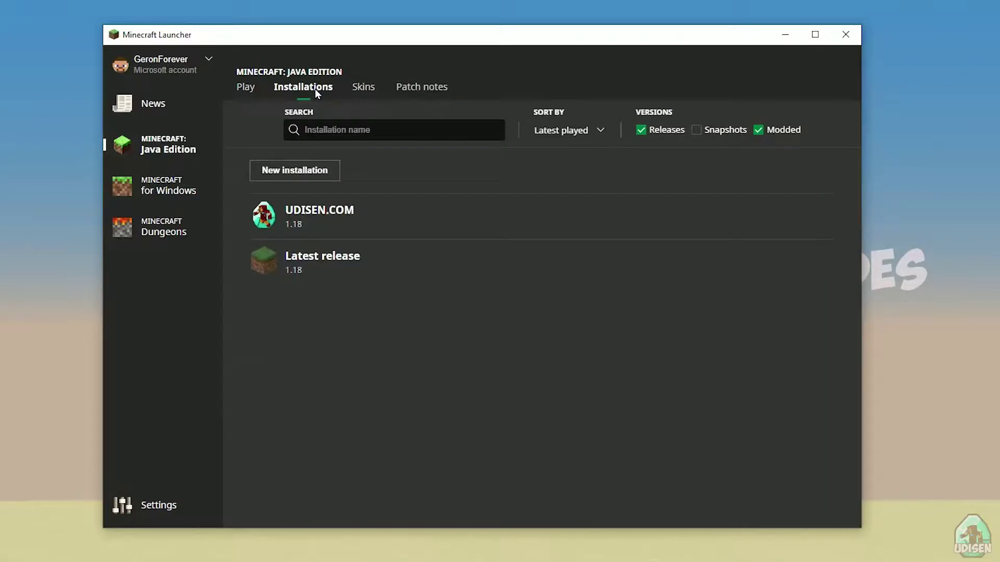
Start a new installation with a throwaway name, then cancel it
click(289, 171)
click(396, 176)
text(jnghnmghngnhgn)
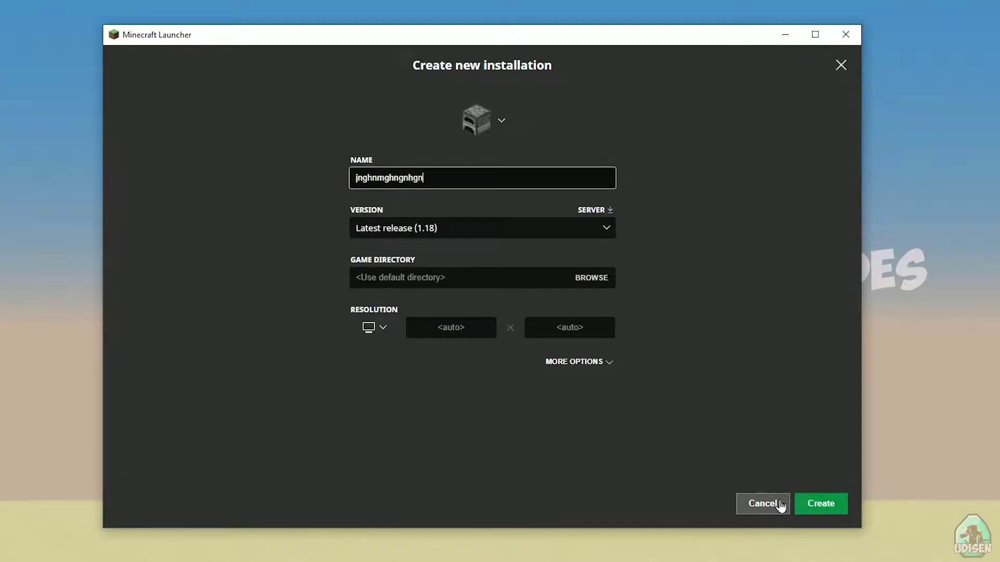
click(754, 508)
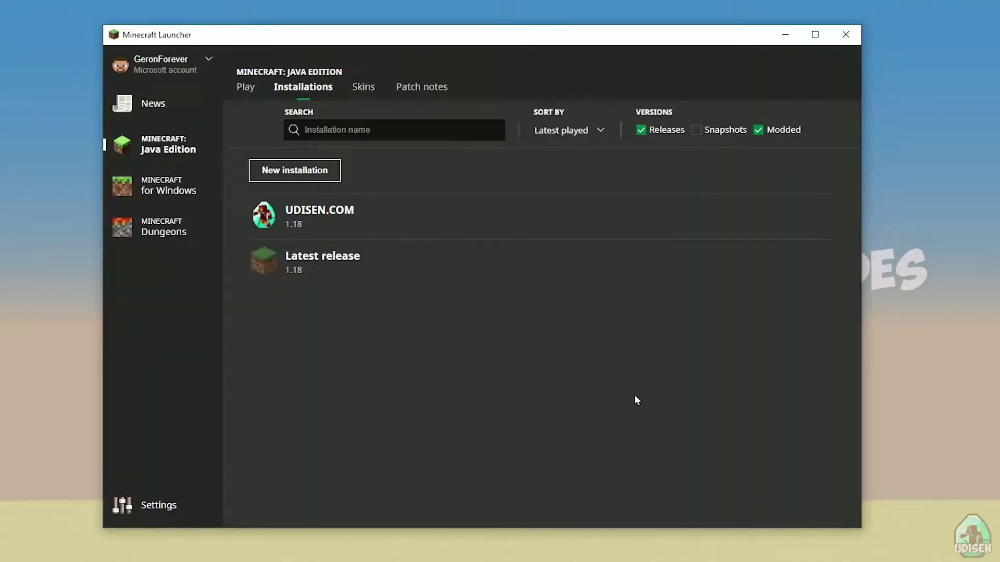
Open UDISEN.COM's settings and try release 1.16.5-forge-36.2.8 as its version
click(363, 216)
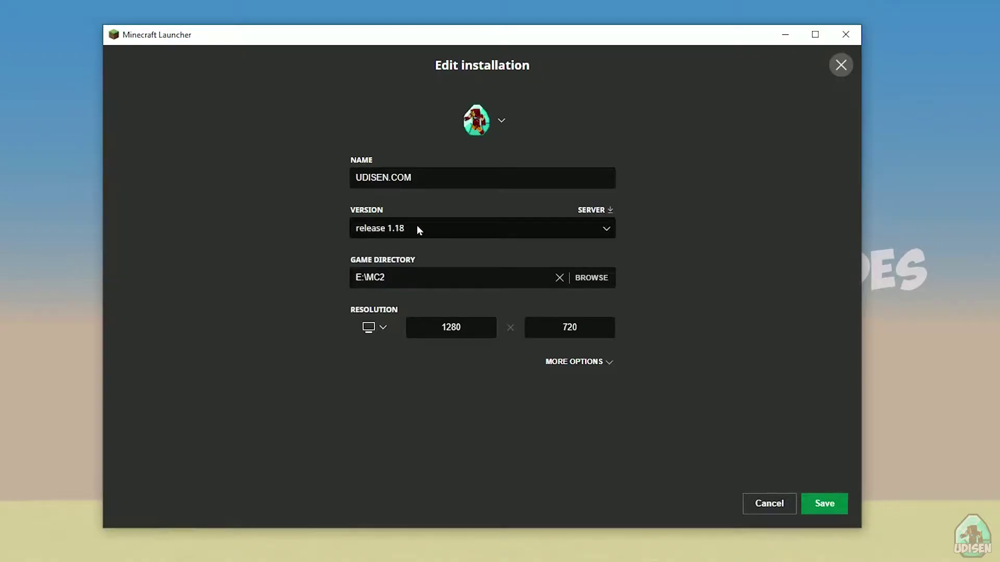
click(417, 226)
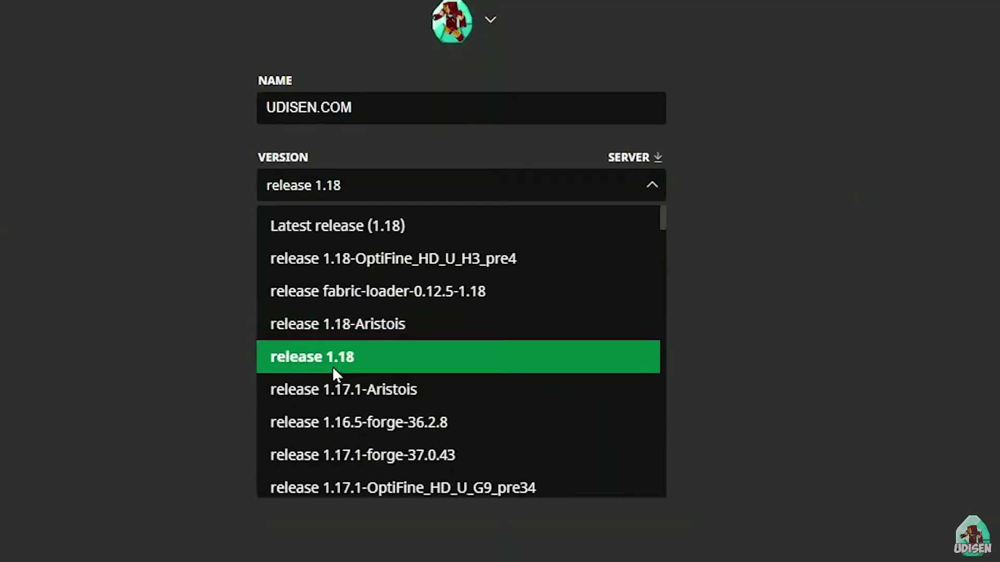
click(399, 344)
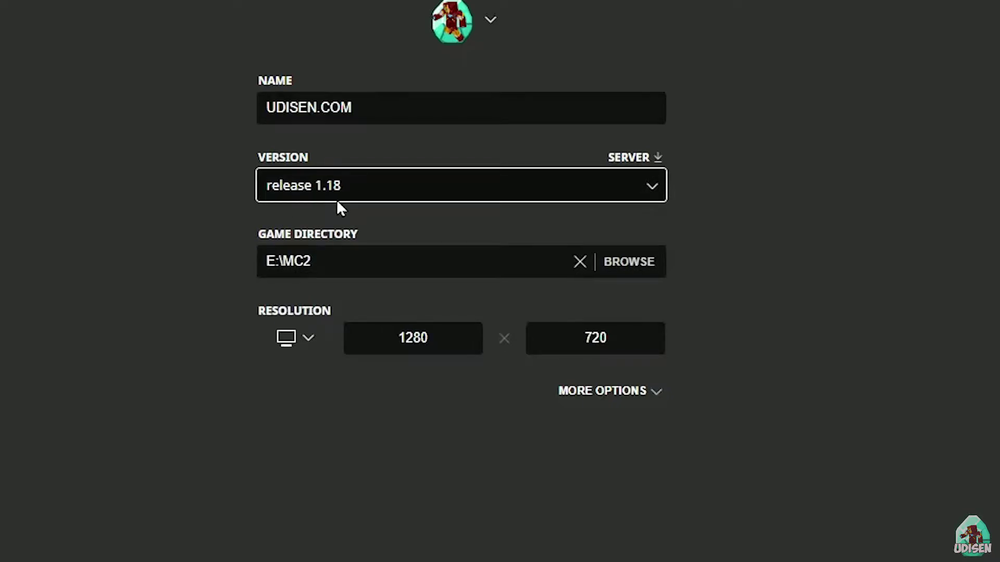
click(352, 186)
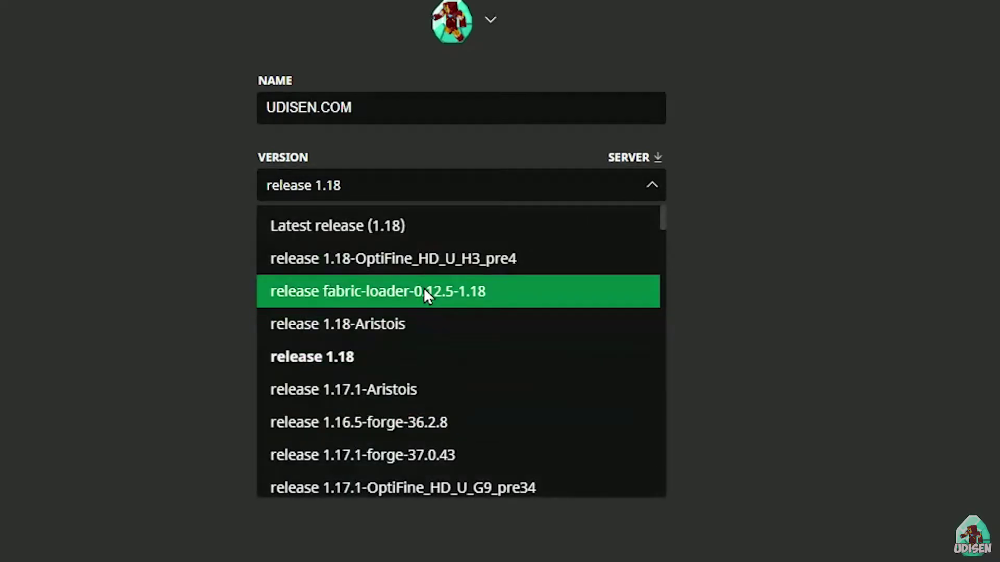
scroll(437, 299, down, 3)
click(441, 292)
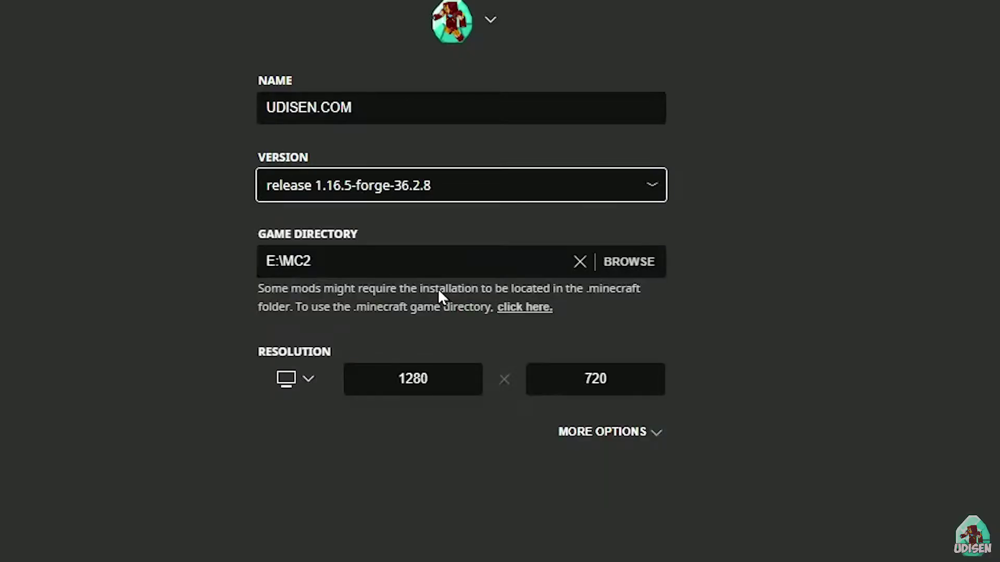
Try pending 1.18_experimental-snapshot-4, then set the version back to release 1.18
click(413, 198)
scroll(399, 338, down, 5)
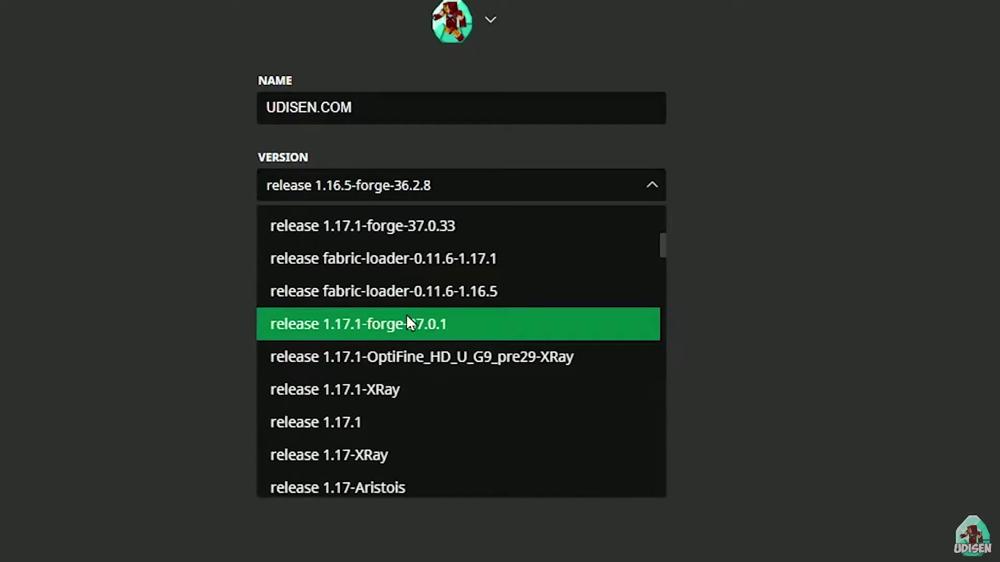
scroll(414, 327, up, 3)
click(396, 336)
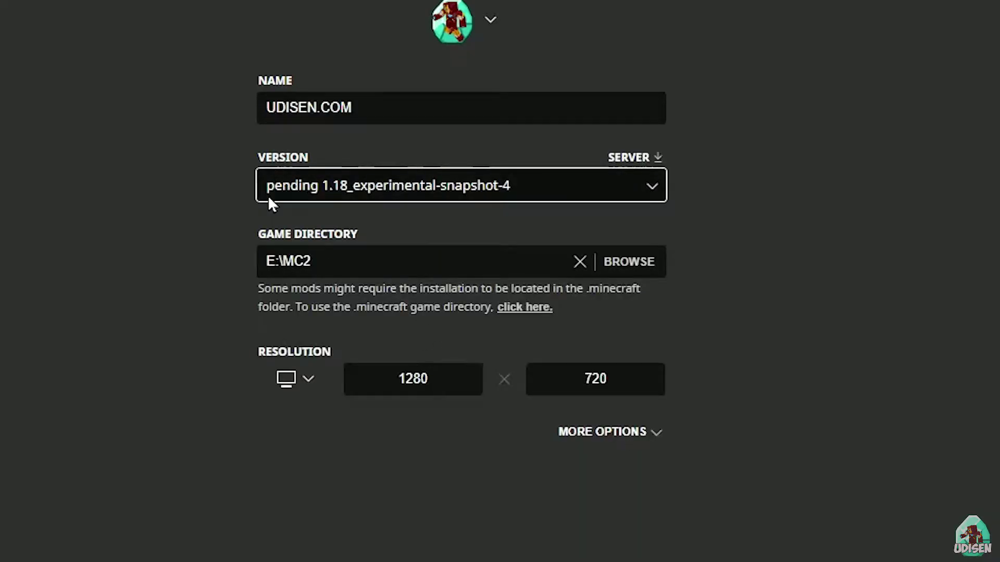
click(508, 187)
scroll(473, 288, up, 3)
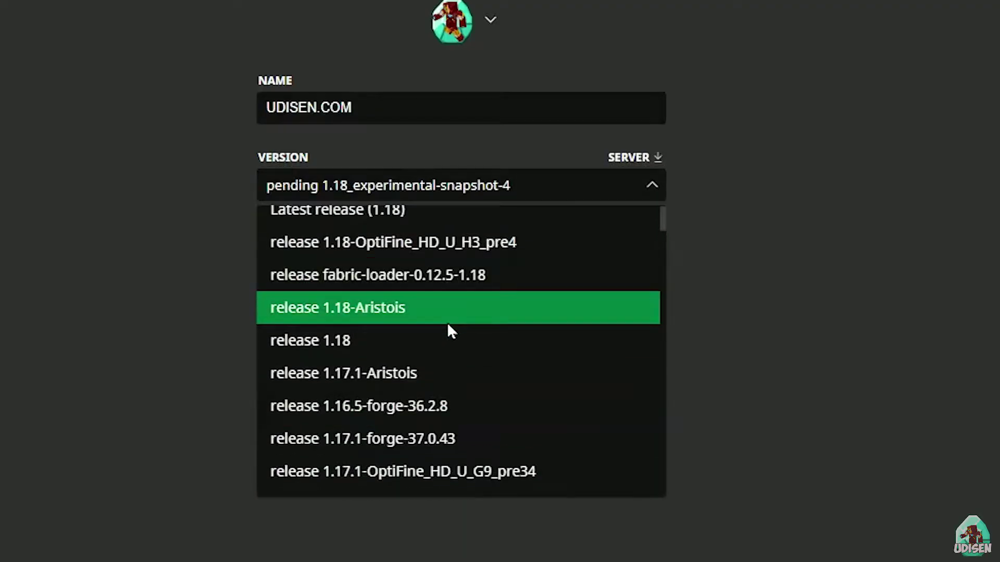
click(445, 336)
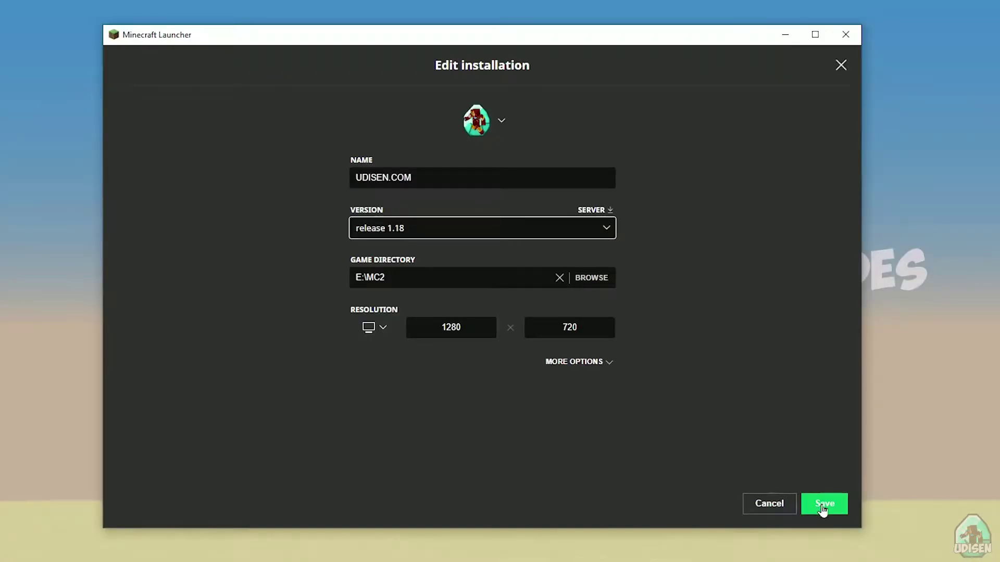
Save the UDISEN.COM installation settings and launch it
click(823, 509)
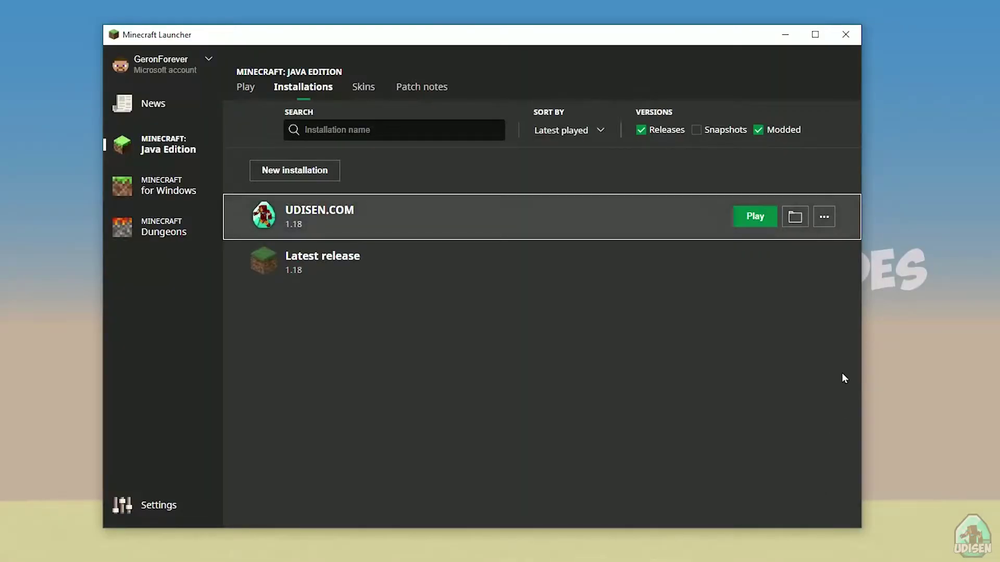
click(754, 217)
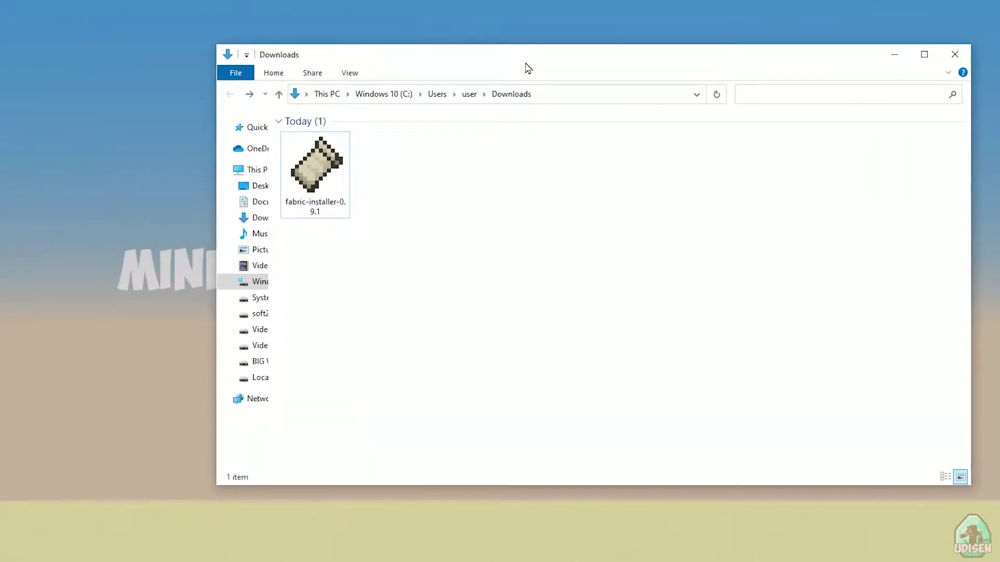
Run the Fabric installer, keep Minecraft 1.18, and compare the Server and Client options
double_click(325, 167)
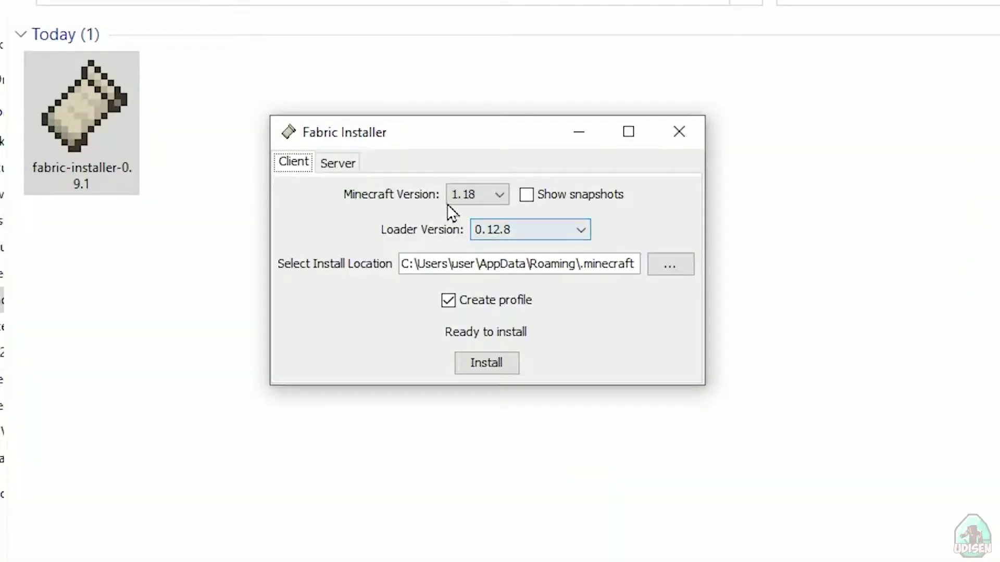
click(515, 256)
click(466, 198)
click(331, 164)
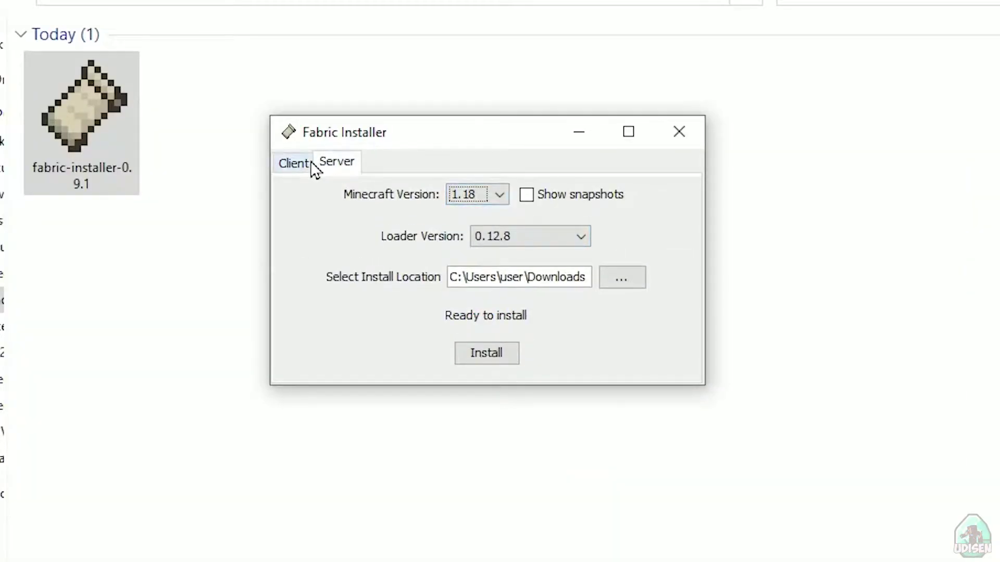
click(307, 166)
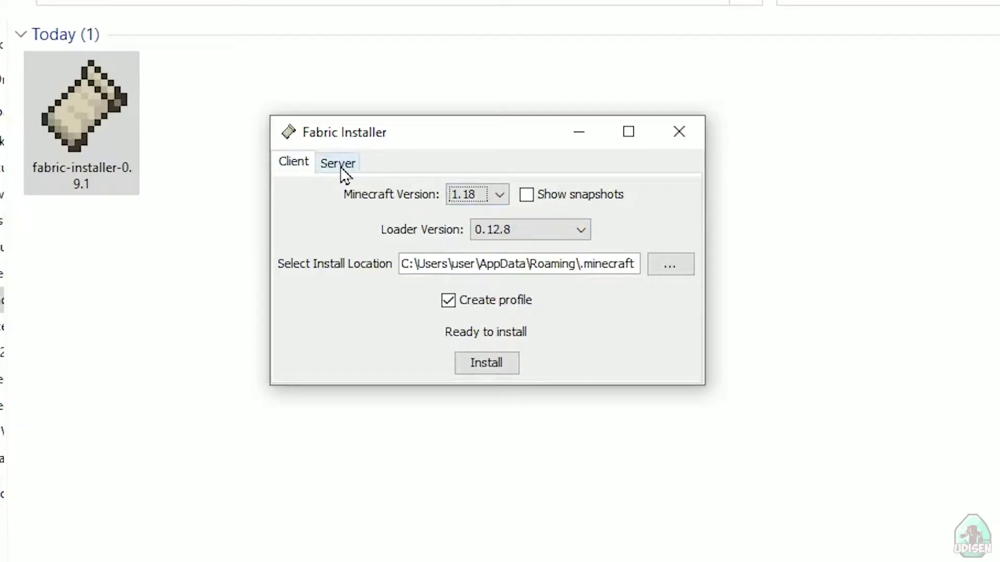
click(341, 166)
click(306, 167)
Check the loader and Minecraft version lists, keeping 1.18 with loader 0.12.8
click(501, 230)
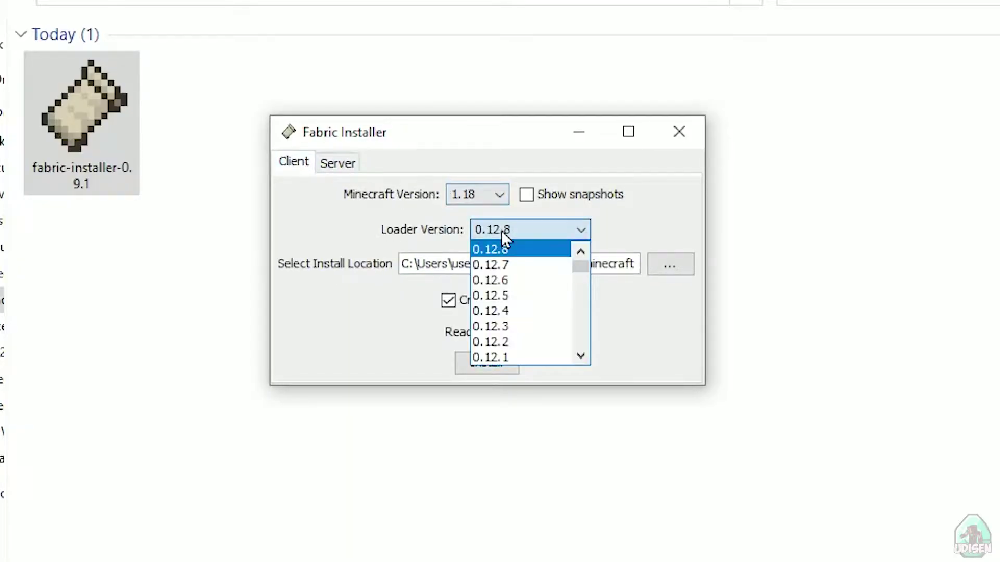
click(400, 228)
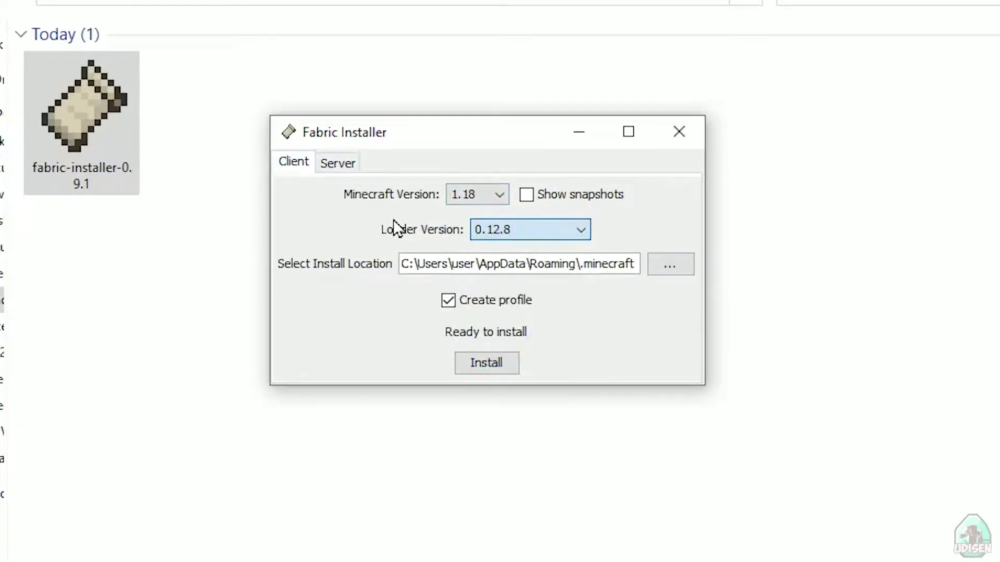
click(477, 197)
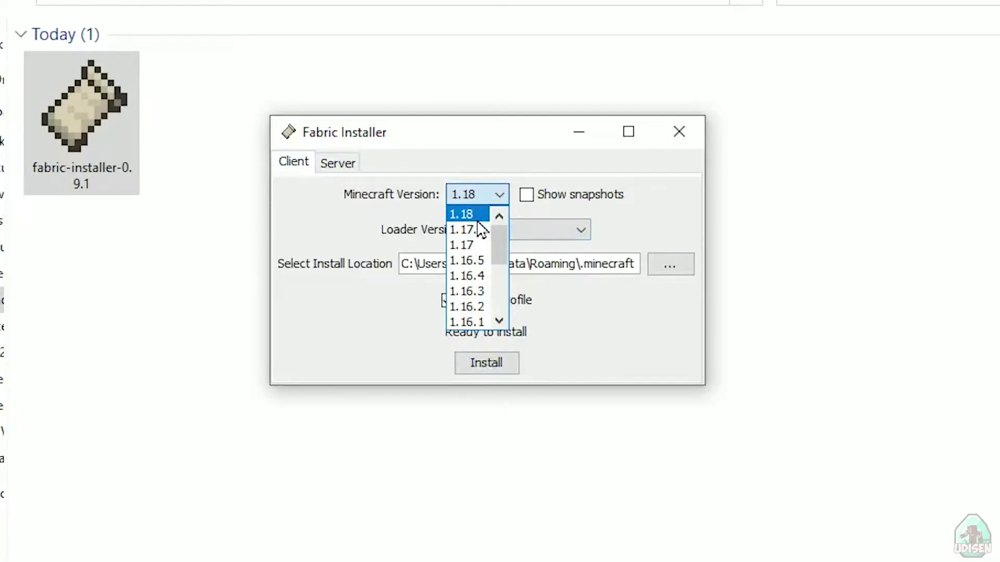
click(467, 215)
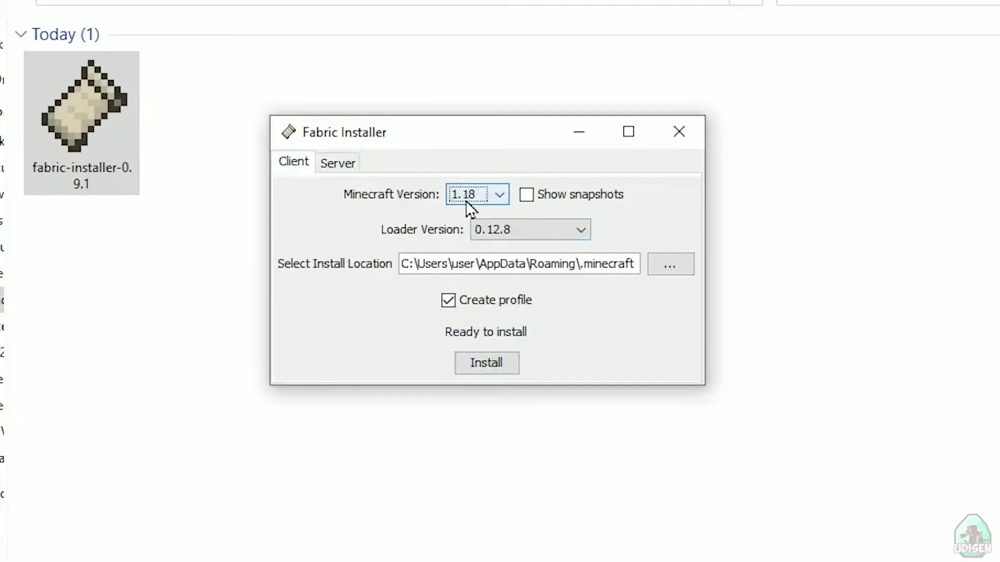
click(467, 196)
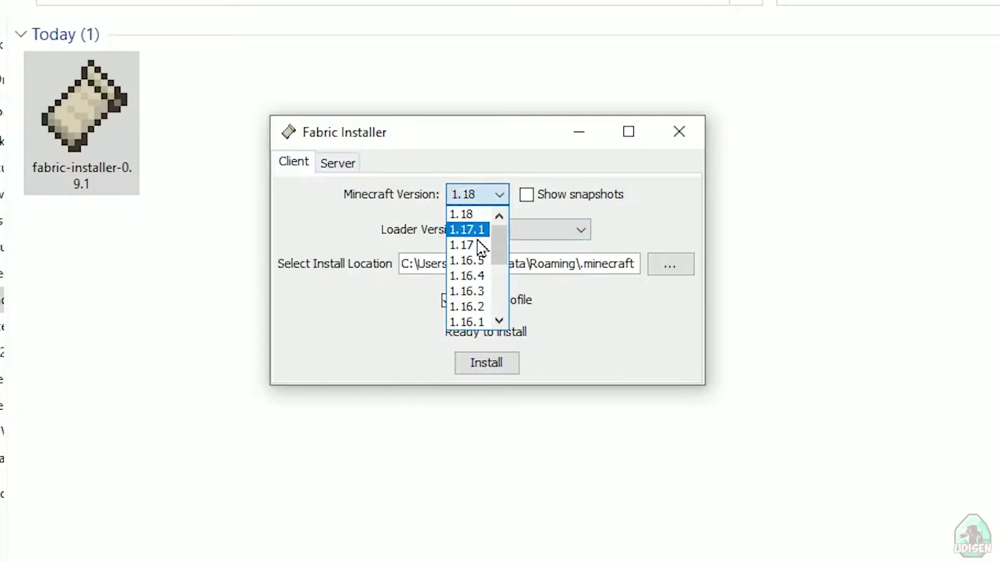
scroll(483, 274, down, 3)
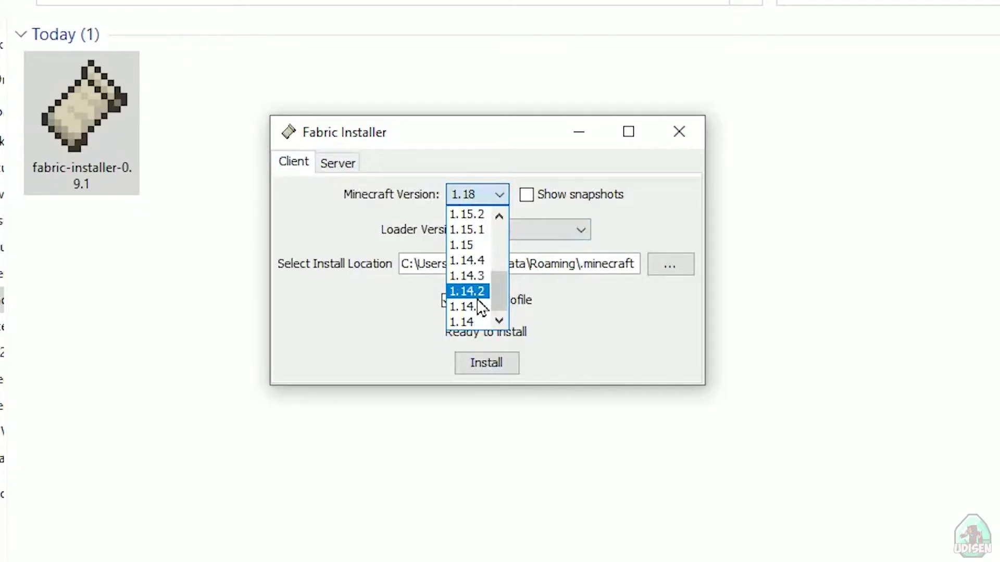
scroll(484, 231, up, 3)
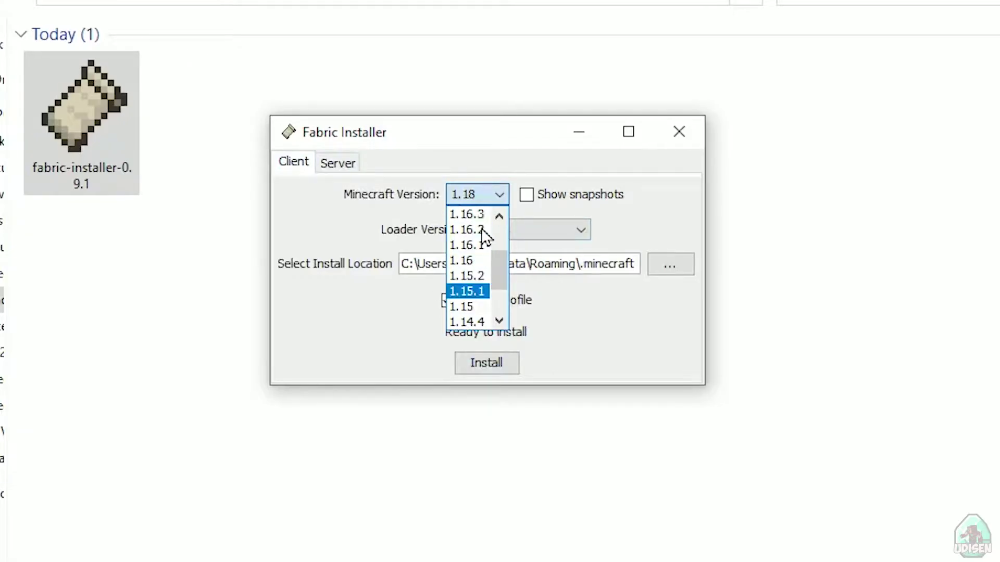
key(Escape)
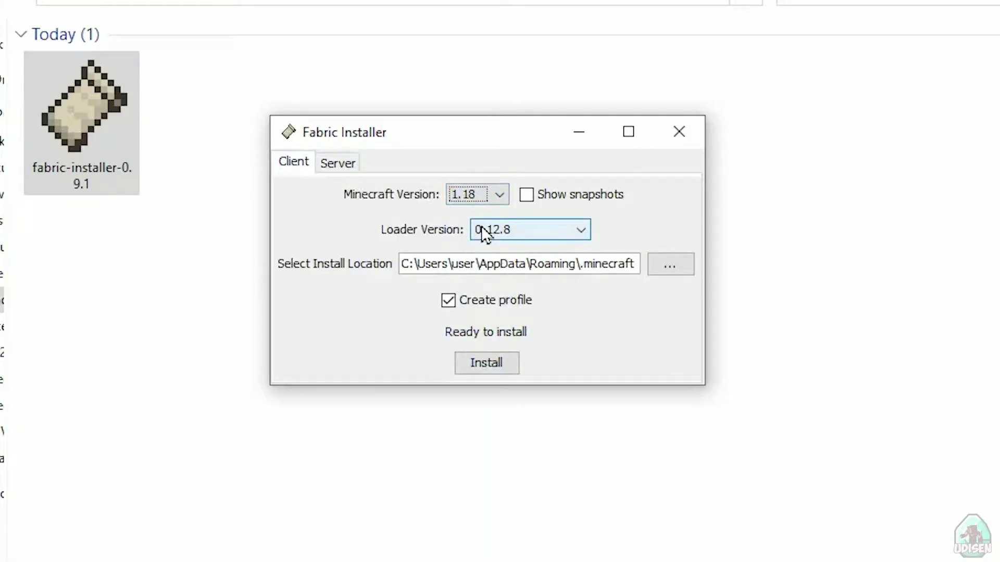
Install Fabric Loader 0.12.8 for Minecraft 1.18 and dismiss the success message
click(475, 362)
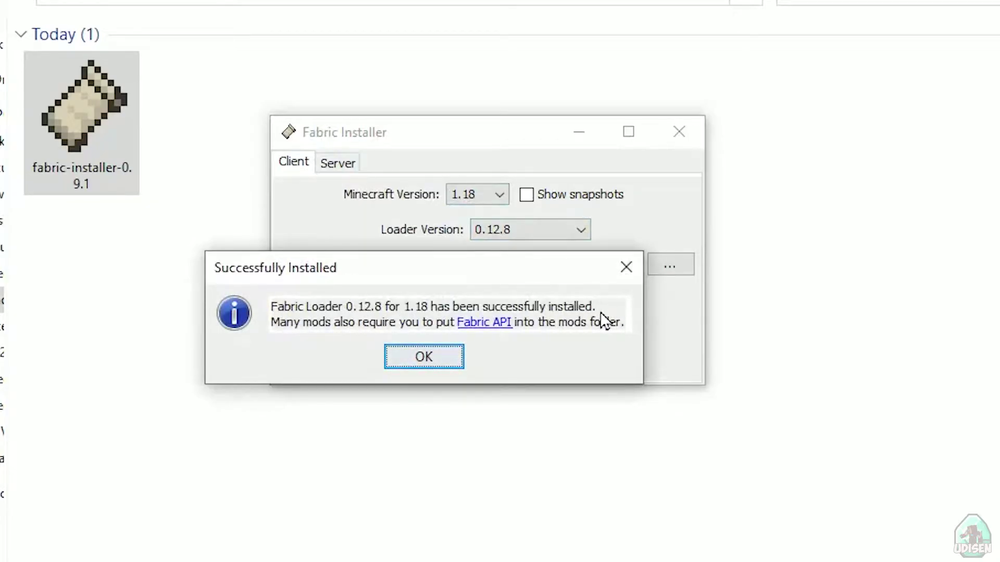
click(423, 359)
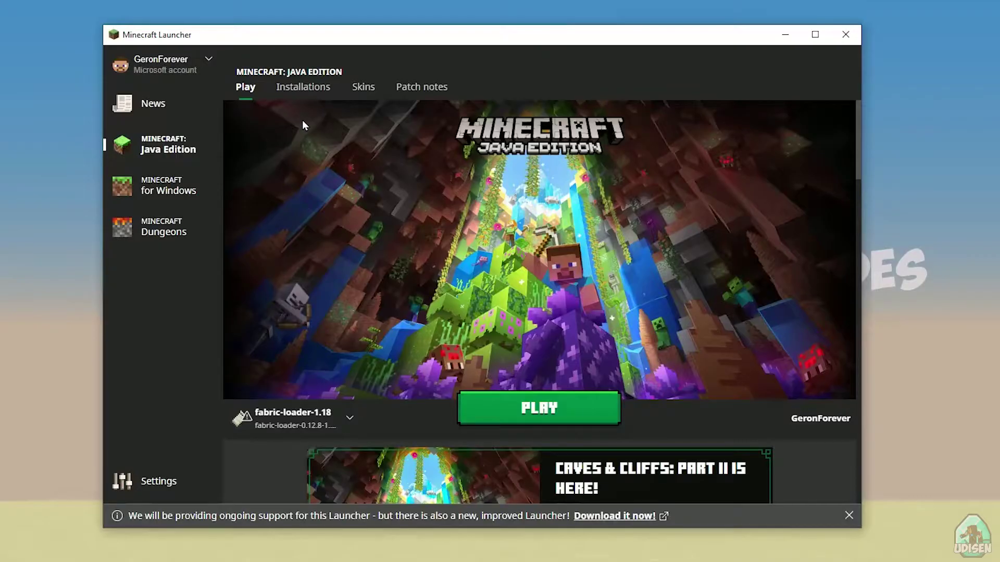
Give fabric-loader-1.18 a 1280 × 720 resolution, save, and open its game folder
click(304, 90)
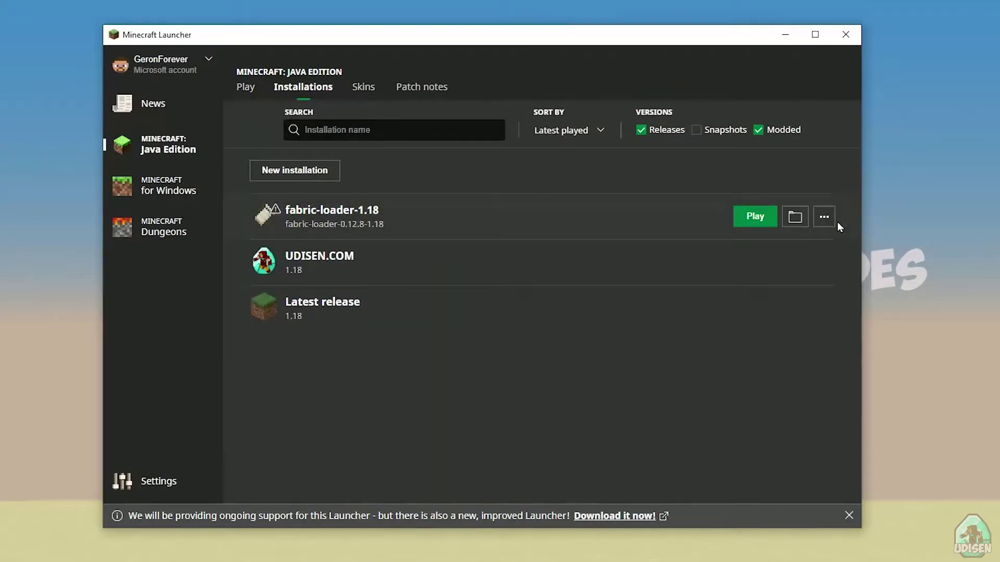
click(548, 221)
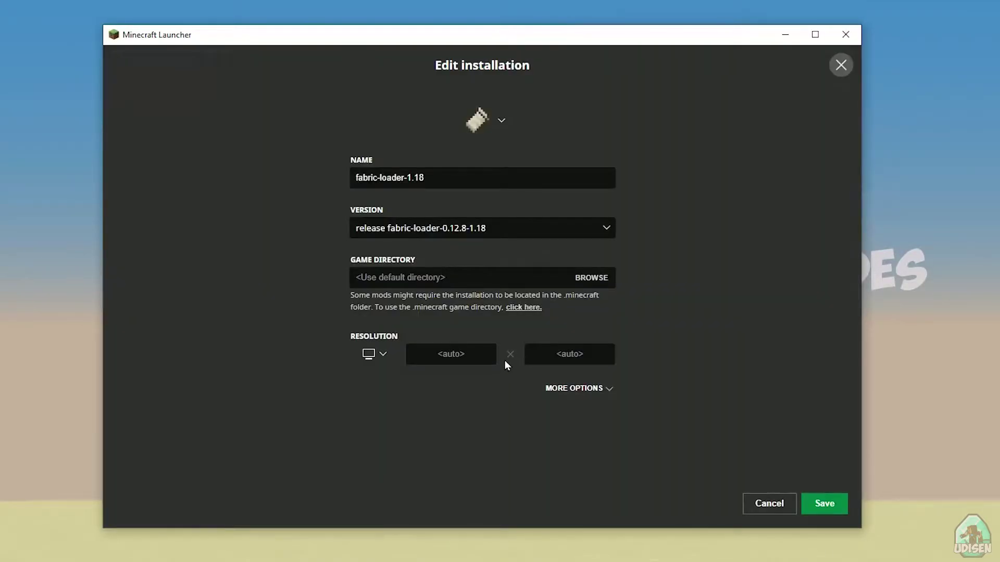
click(468, 358)
text(1280)
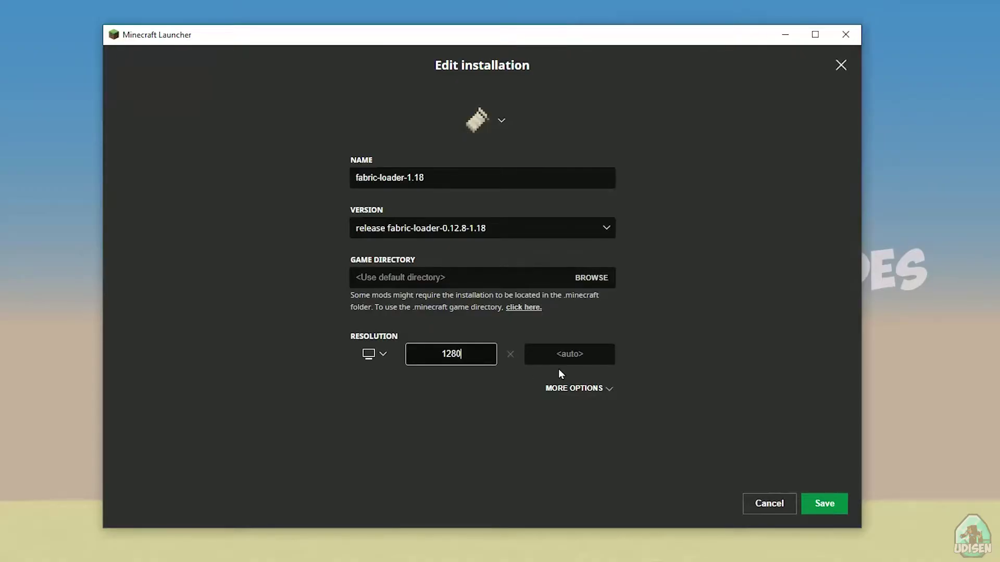
click(571, 354)
text(720)
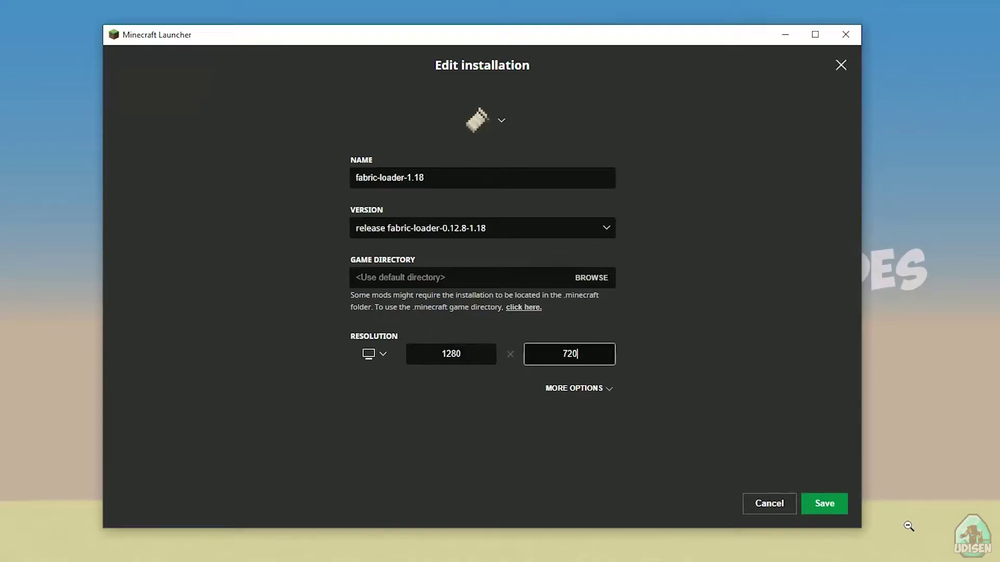
click(822, 503)
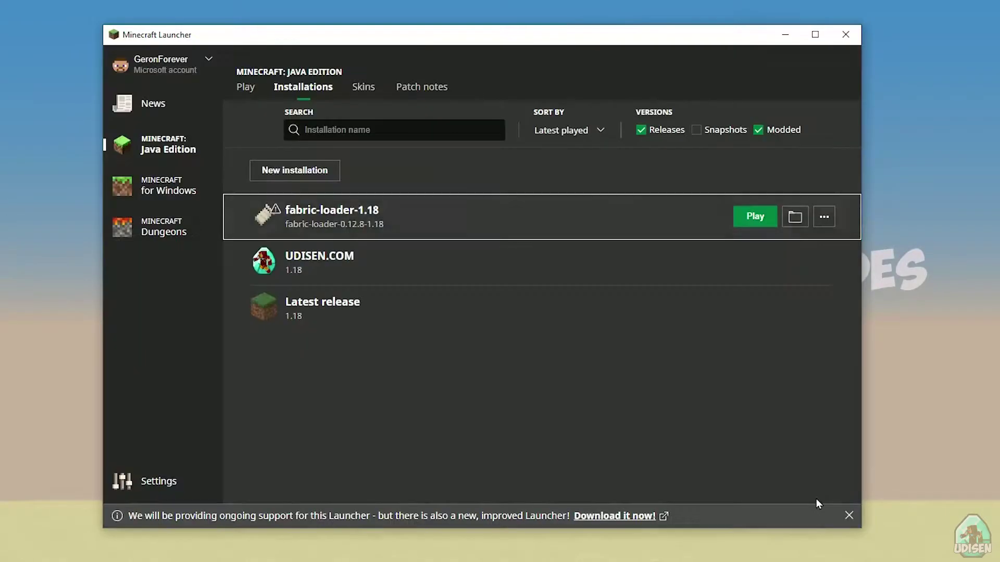
click(794, 216)
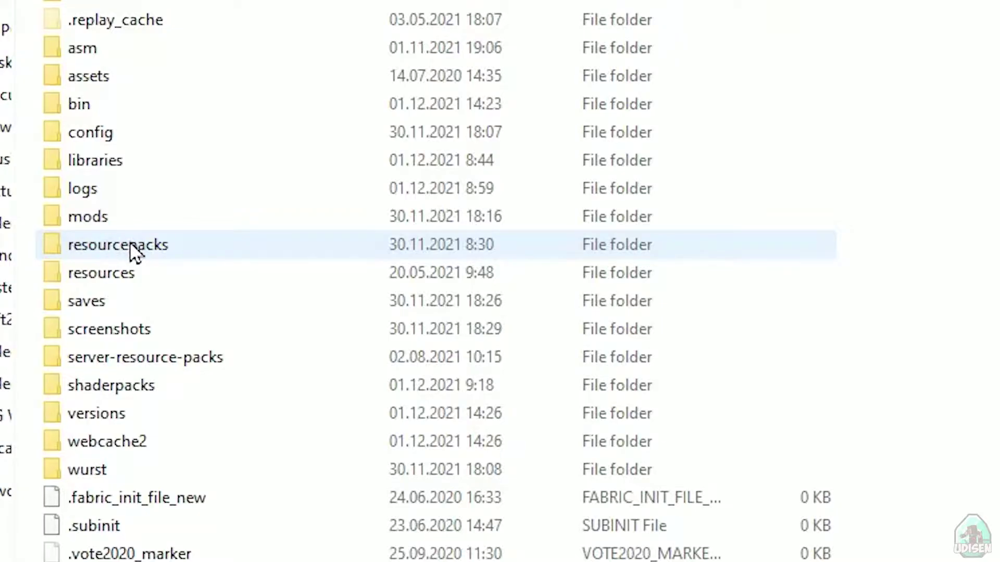
Open the empty mods folder inside .minecraft
mouse_move(78, 249)
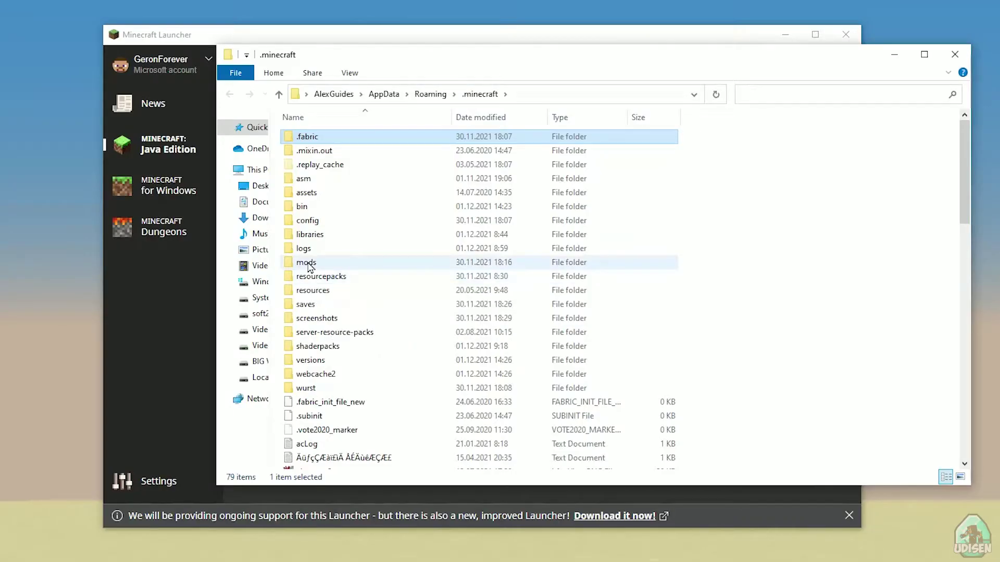
double_click(310, 266)
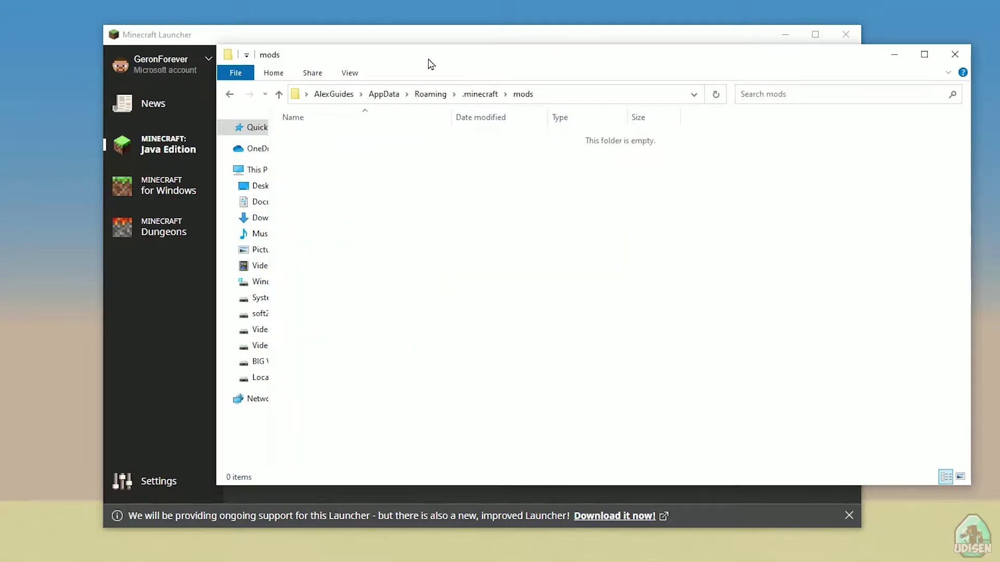
Move the fabric-api, geckolib and portalgun jar files from MSI DRIVERS into mods
drag(431, 60, 241, 50)
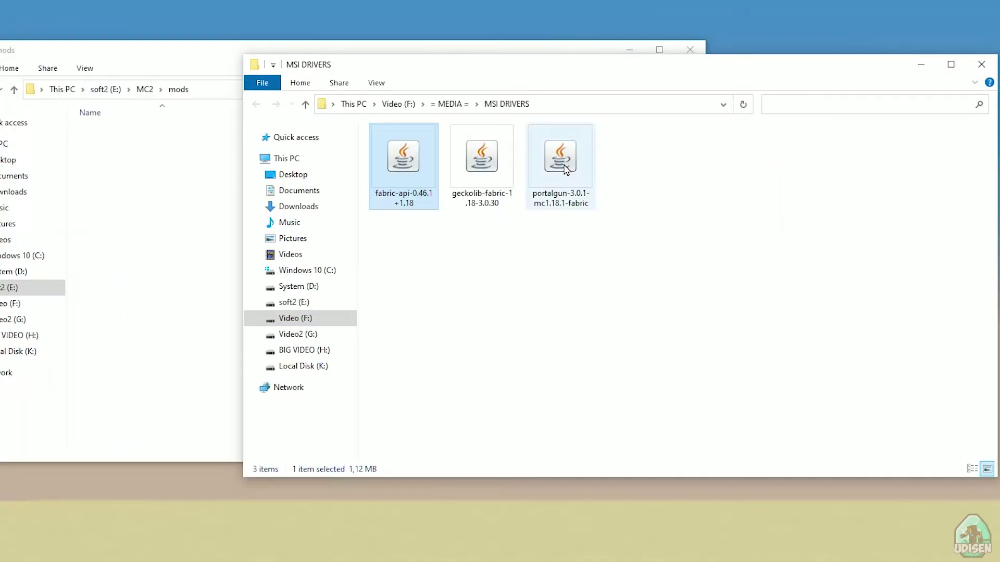
click(568, 171)
click(480, 165)
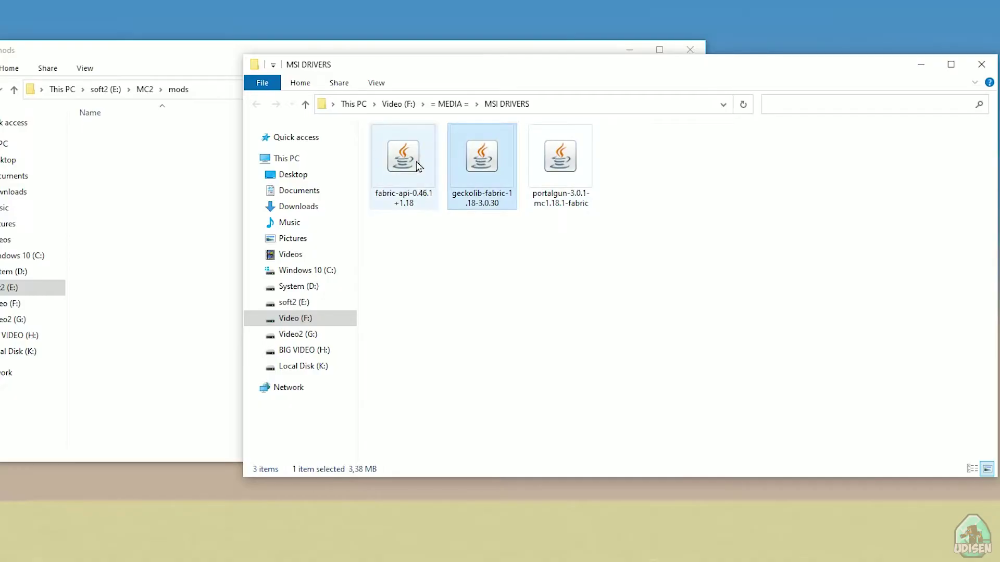
click(424, 172)
key(shift+Right)
key(shift+Right)
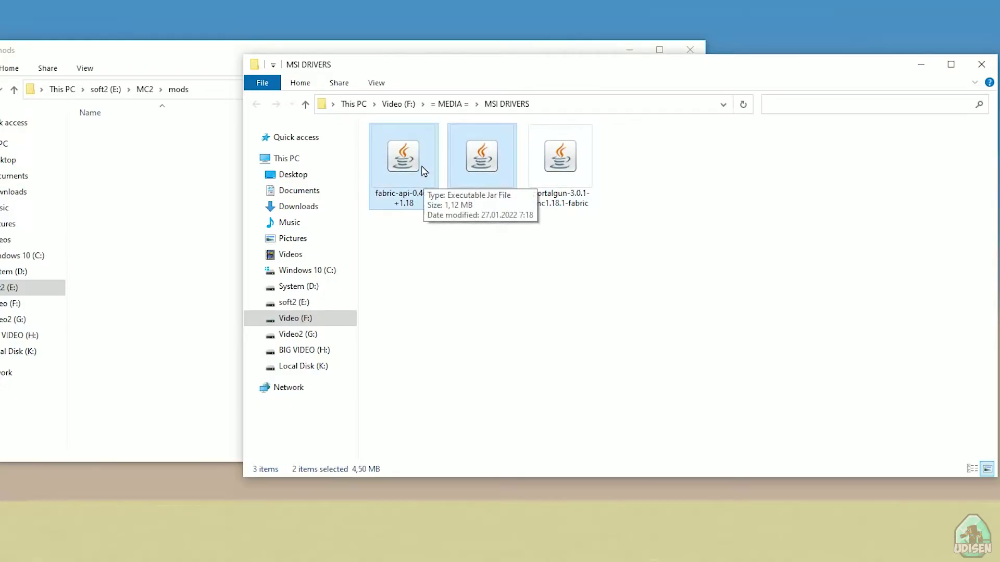
drag(424, 172, 216, 190)
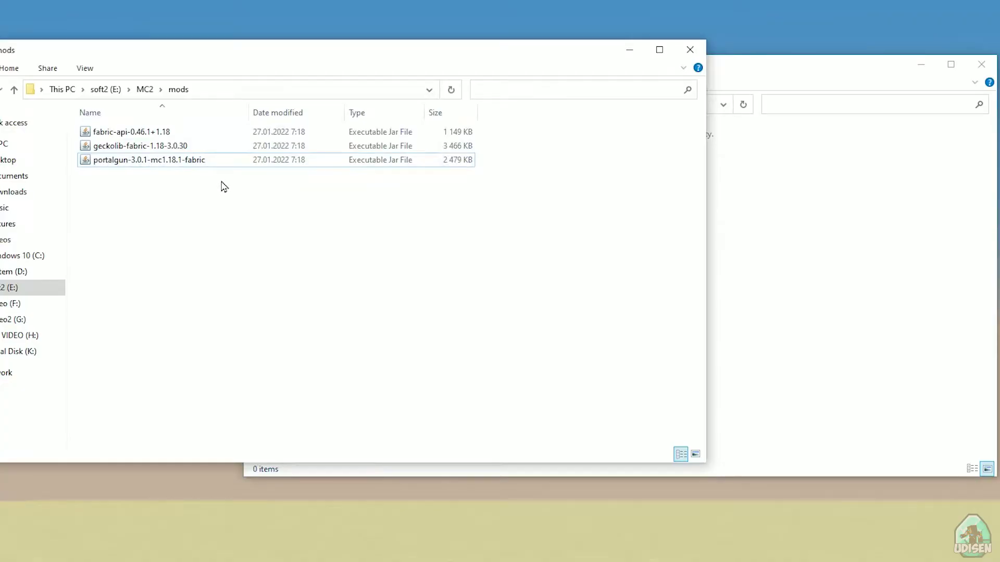
click(920, 66)
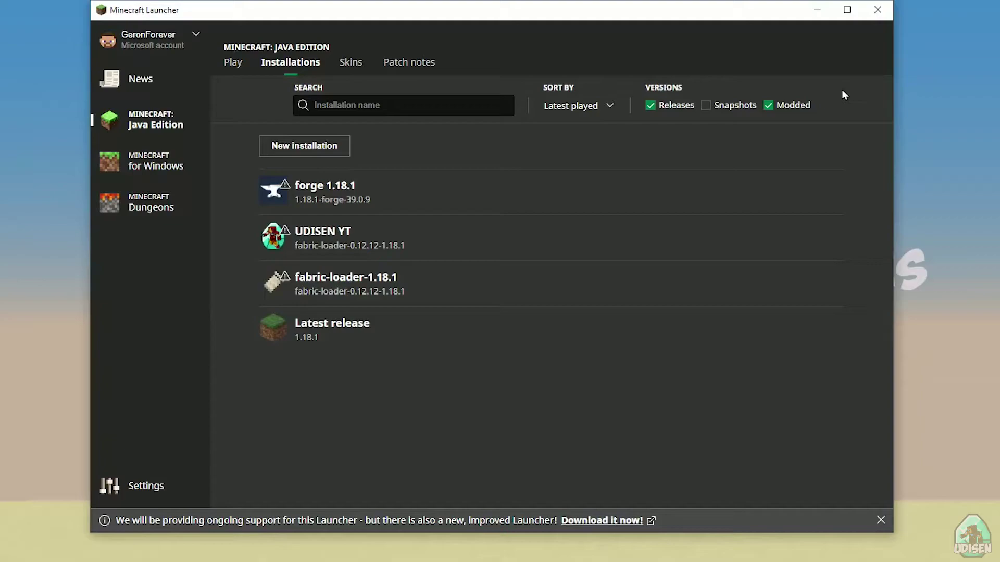
Toggle the Modded filter off and on, then open fabric-loader-1.18.1's settings
click(774, 108)
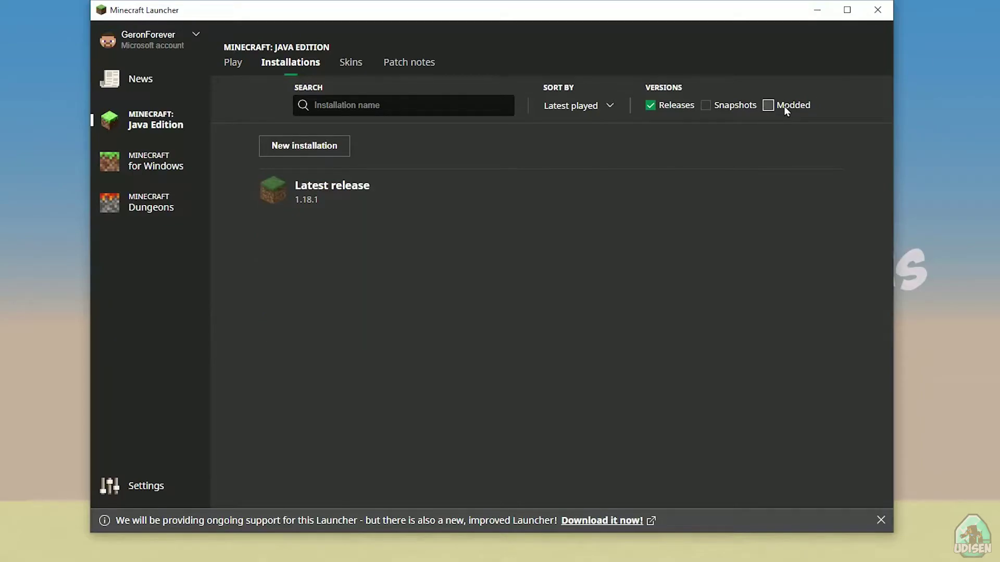
click(785, 107)
click(427, 284)
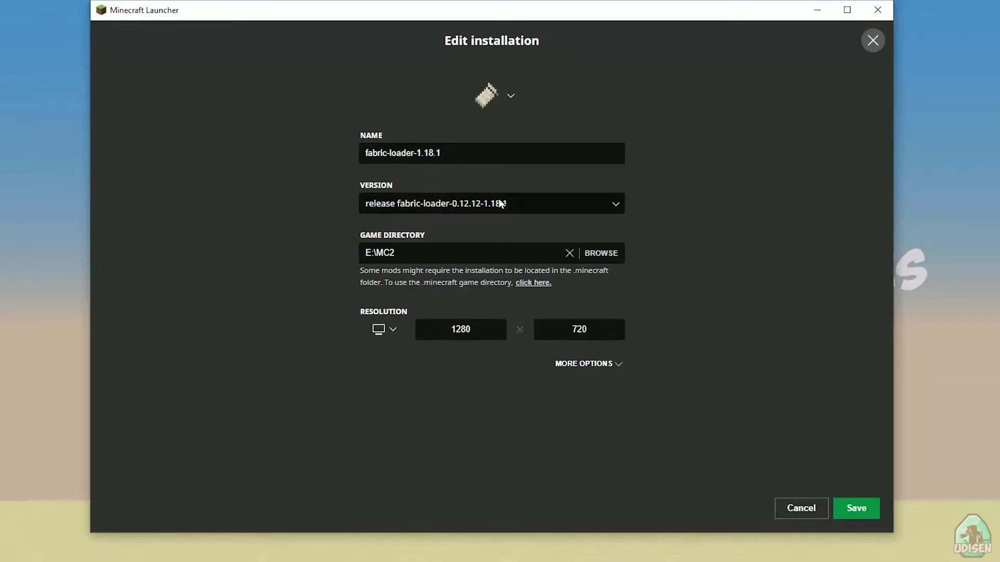
Keep fabric-loader-1.18.1's name unchanged after a trial edit, save, and launch the game
click(477, 152)
text(5)
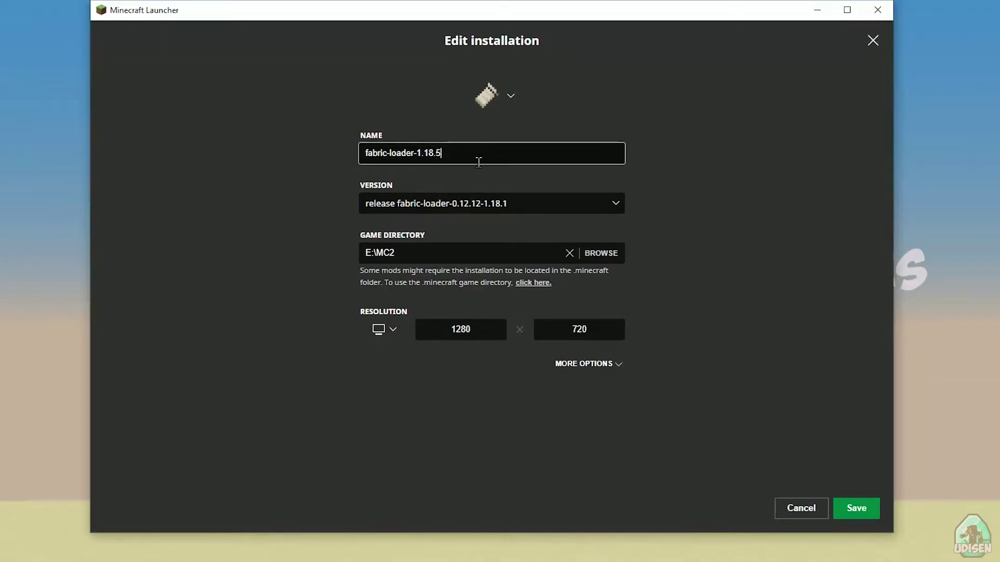
click(460, 184)
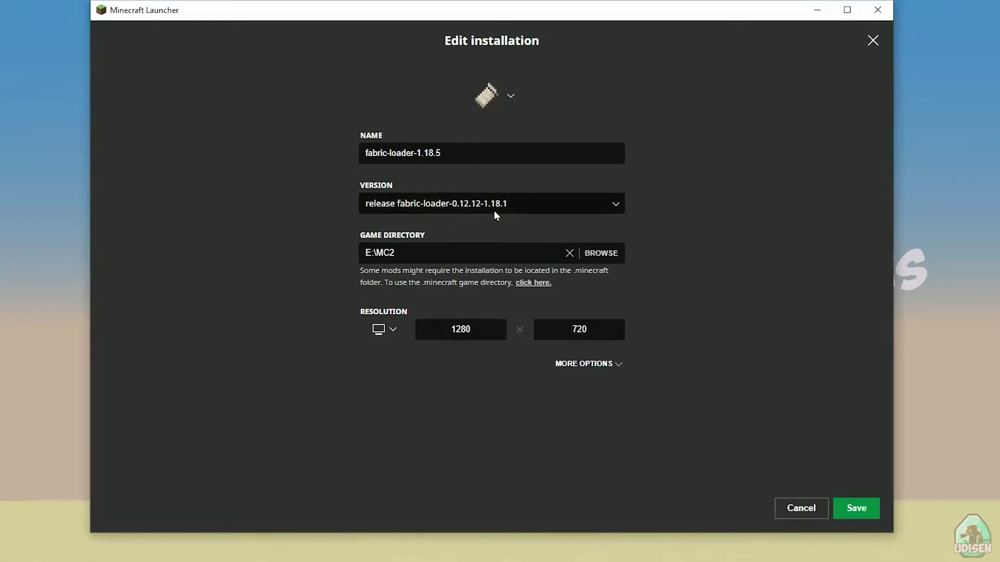
click(468, 155)
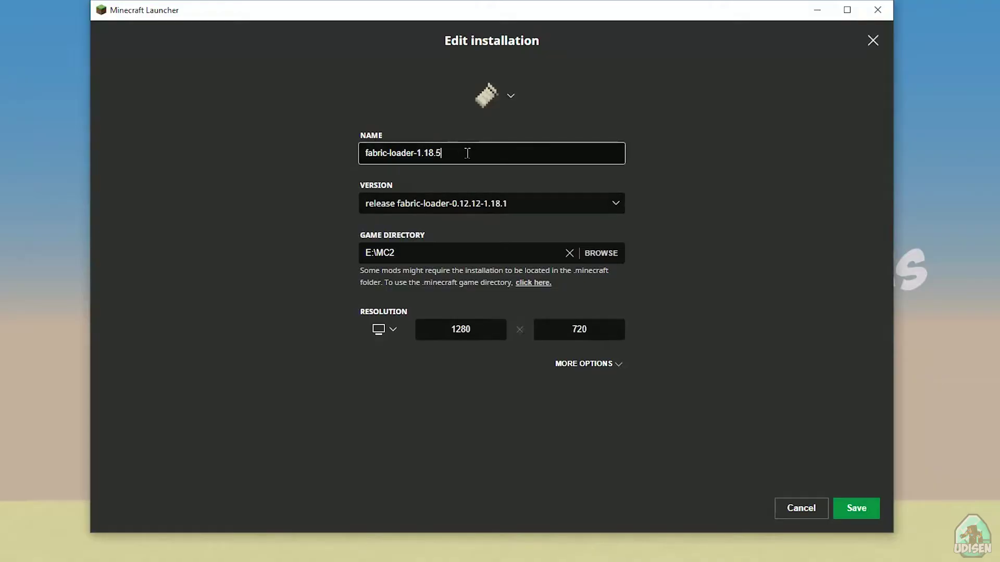
key(BackSpace)
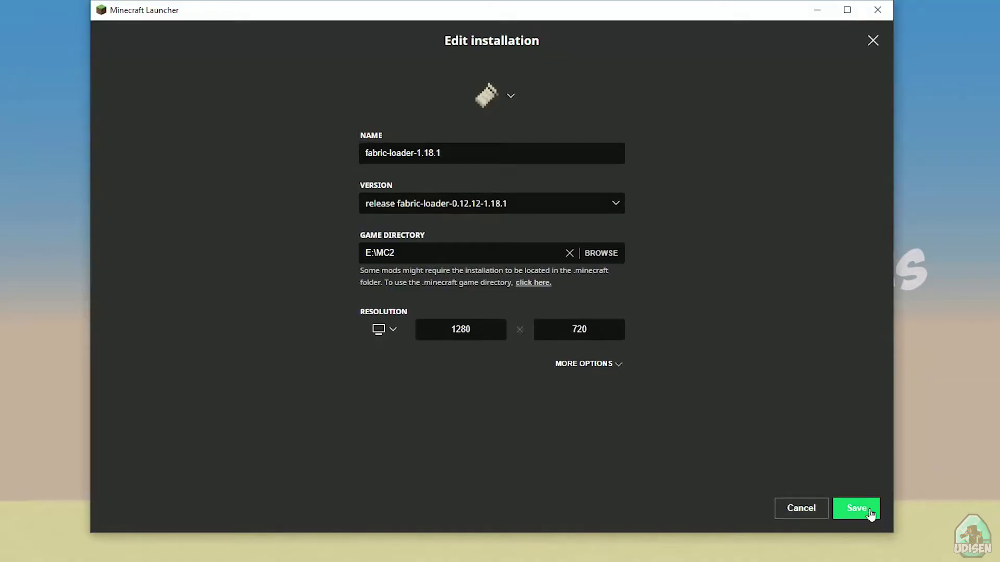
click(864, 509)
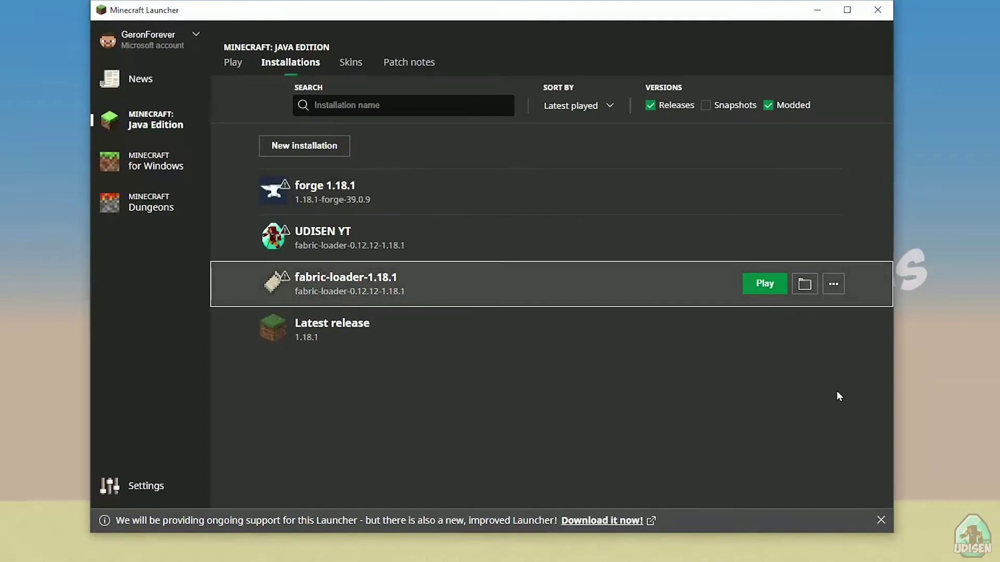
click(766, 285)
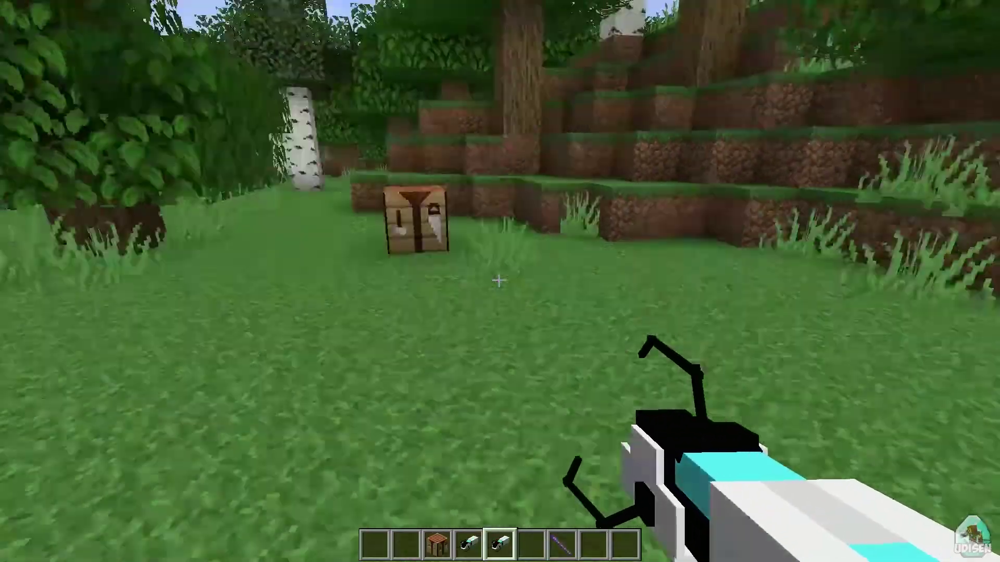
Select an empty hotbar slot and run /recipe give for the player with * to unlock all 1061 recipes
key(6)
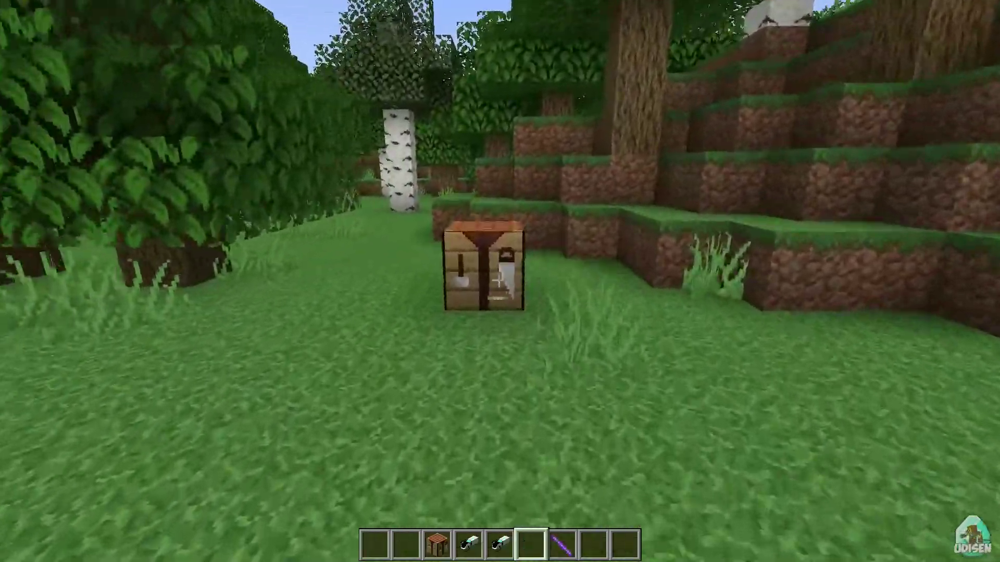
text(76)
text(/R)
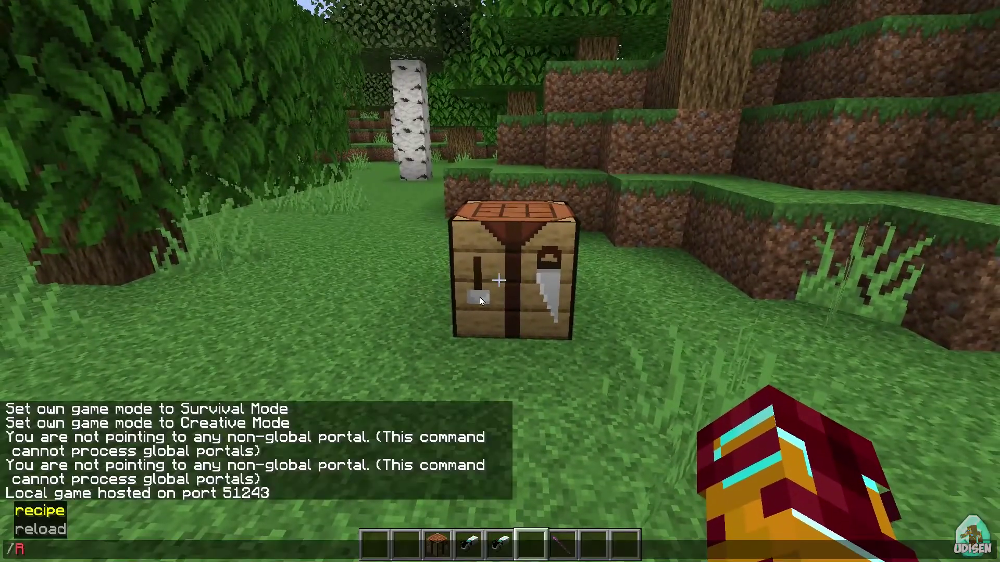
click(83, 516)
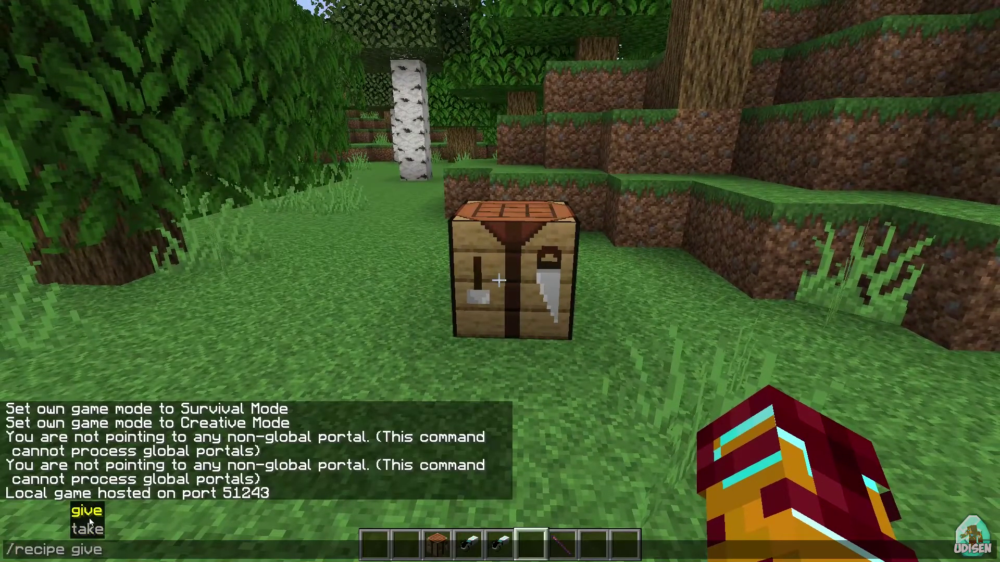
key(Tab)
text(*)
key(Return)
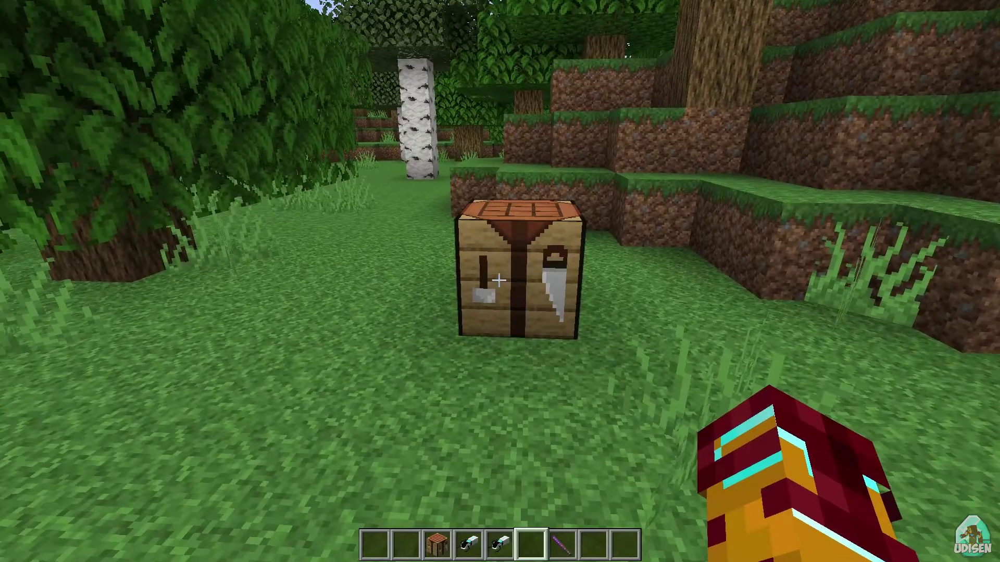
Open the crafting table and search its recipe book for 'POR'
key(w)
right_click(499, 281)
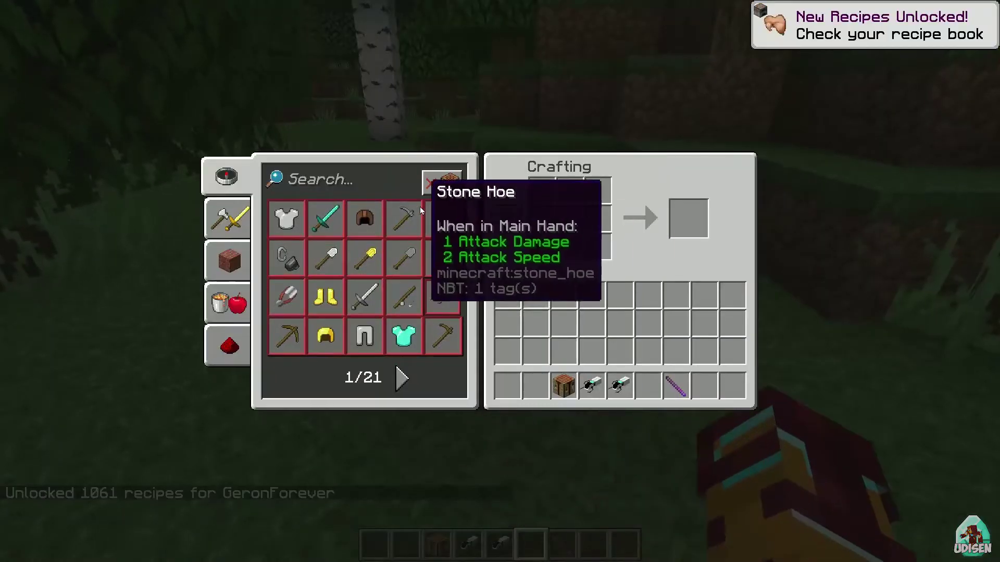
click(379, 189)
text(POP)
key(BackSpace)
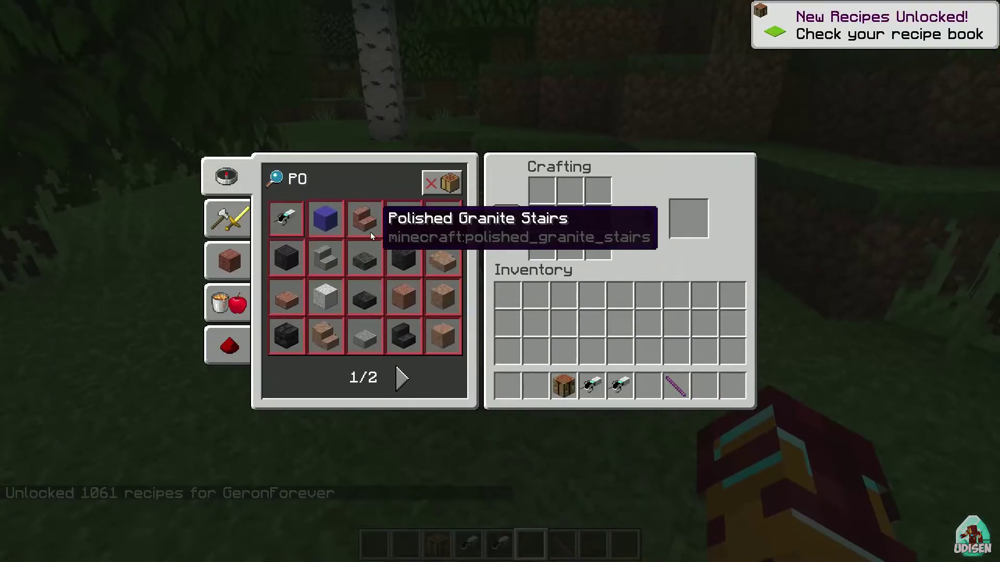
text(R)
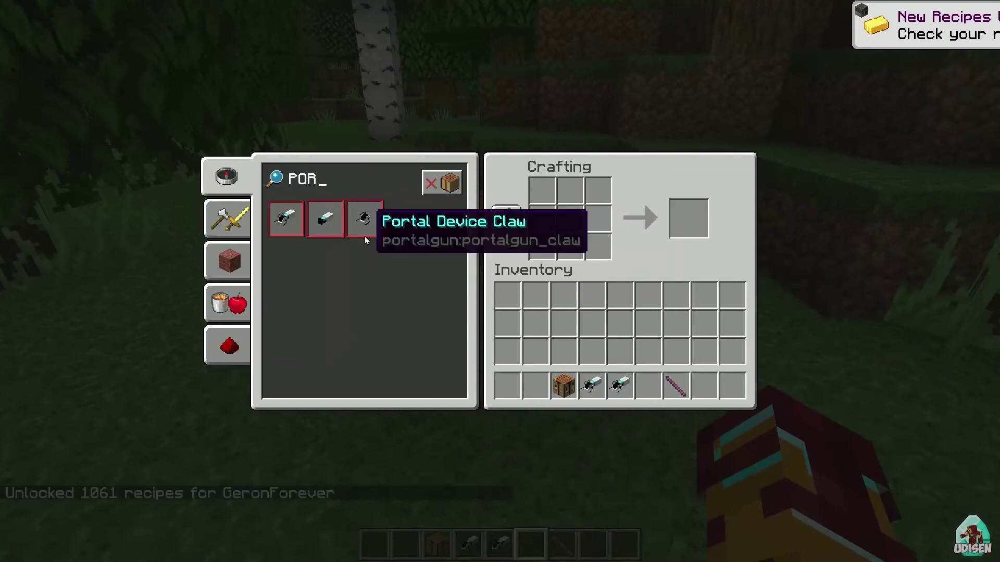
Load the portal part and portal gun recipes into the grid, then close the crafting screen
click(366, 223)
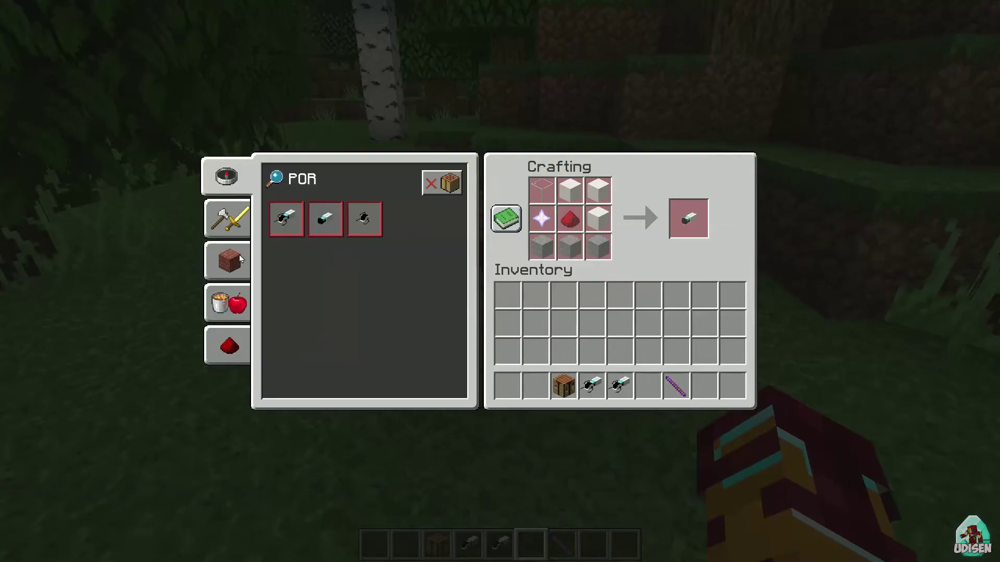
click(284, 219)
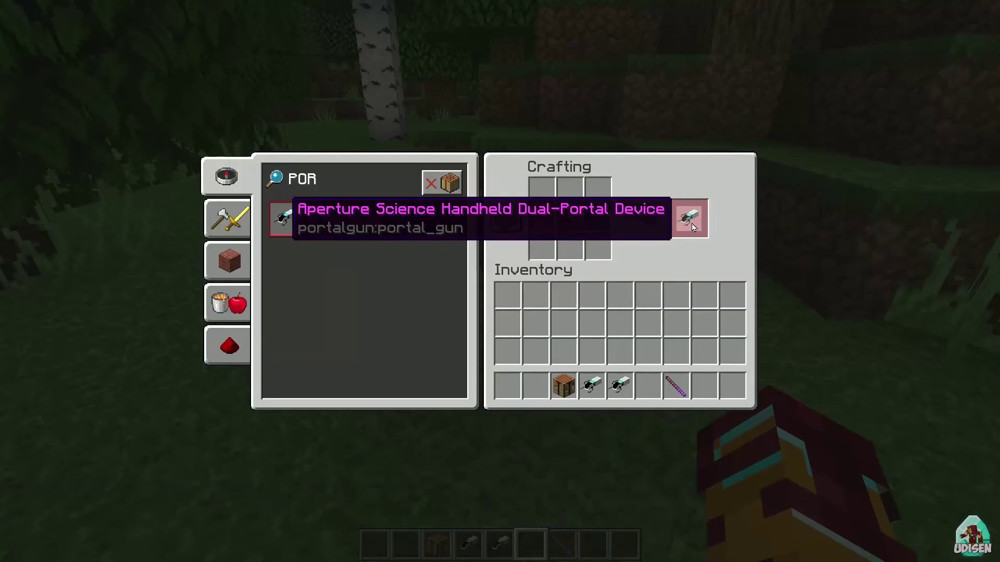
key(e)
key(5)
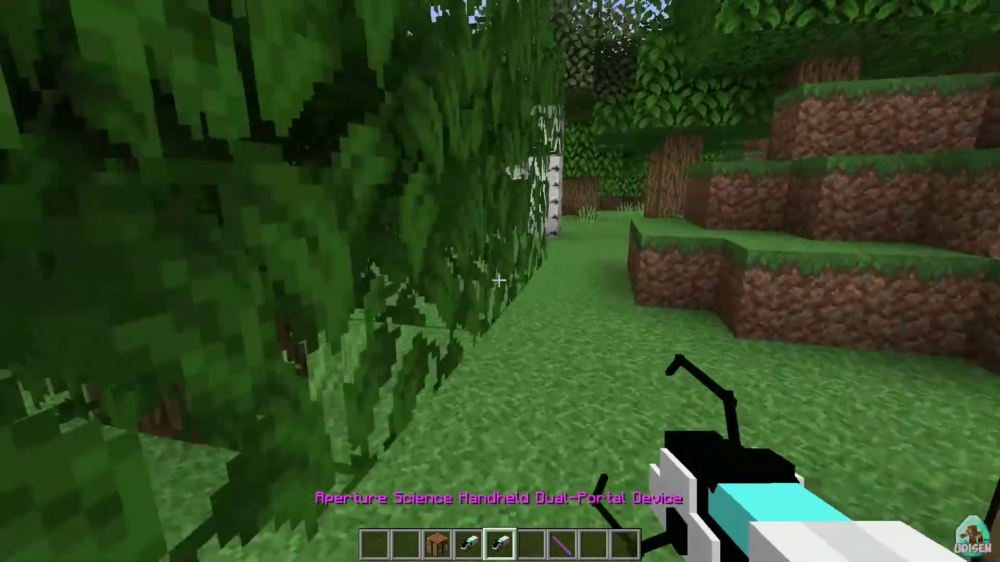
key(w)
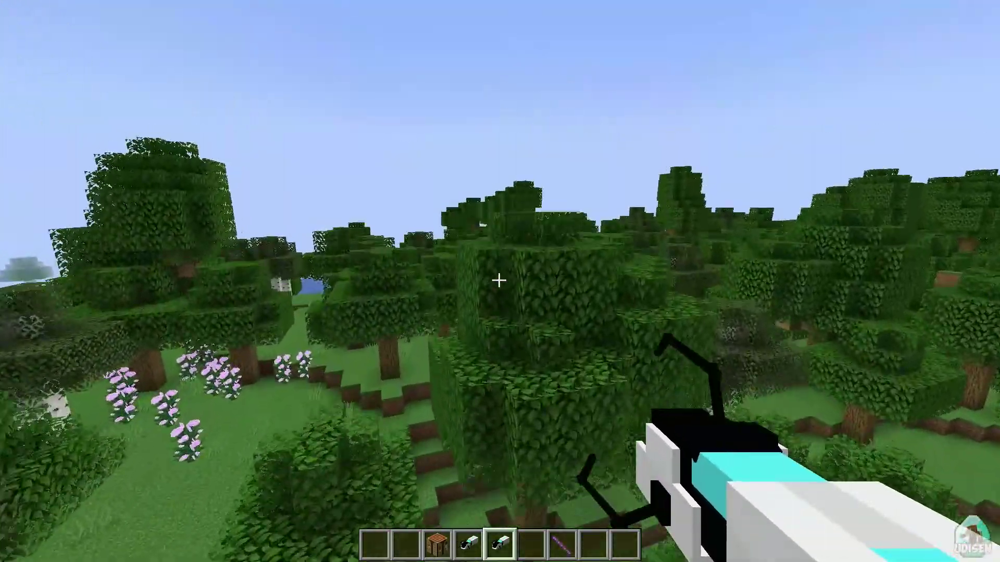
key(w)
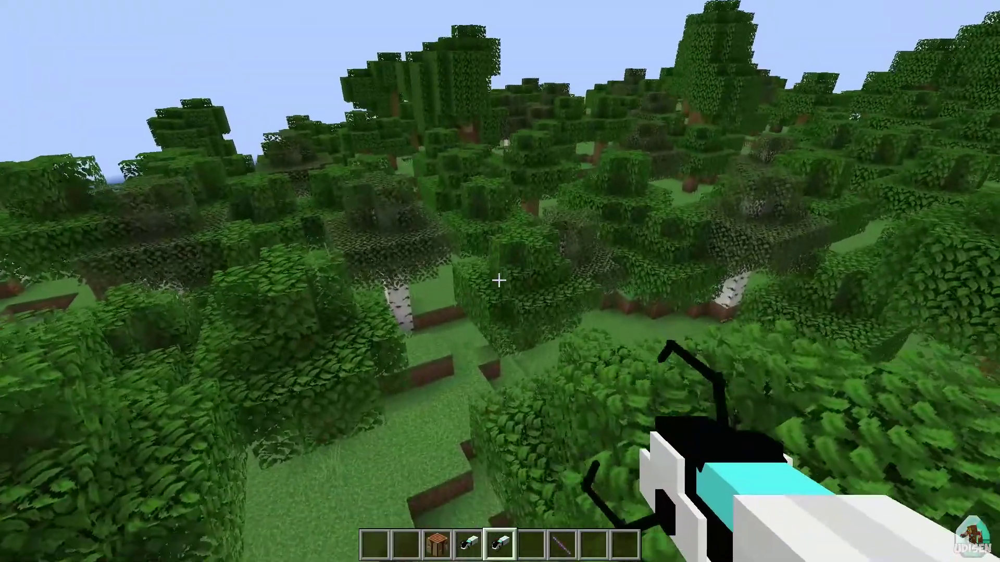
key(F5)
key(F5)
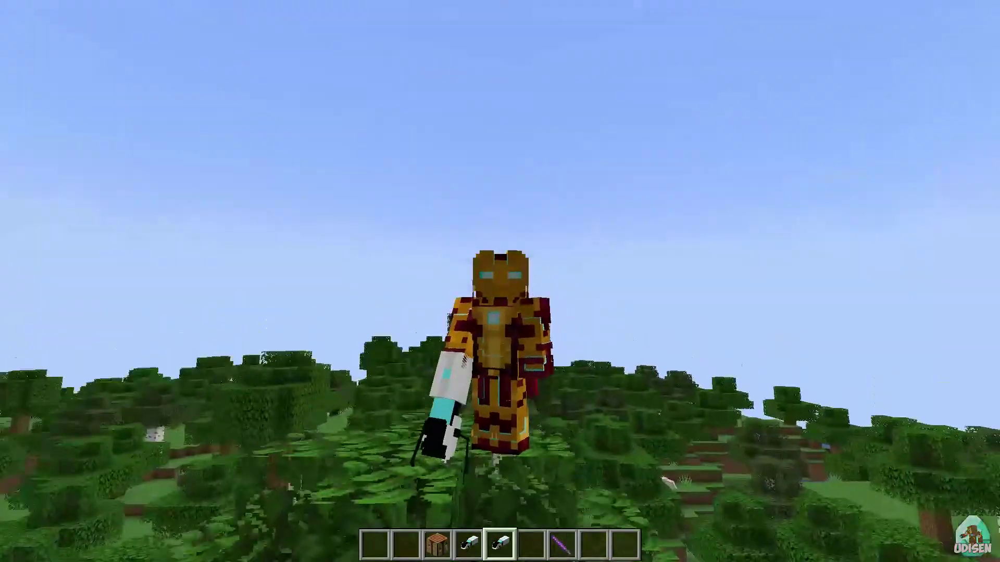
key(shift)
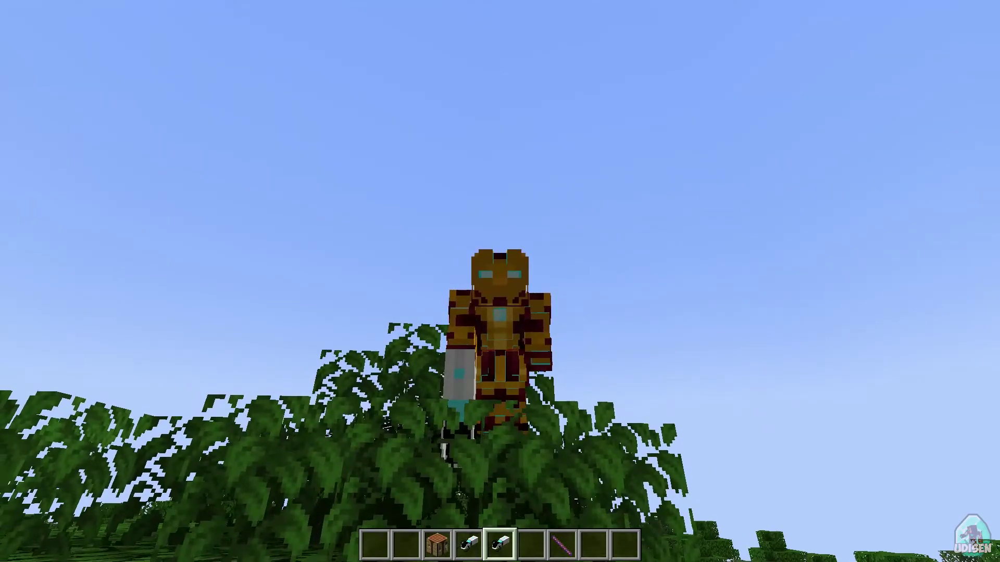
key(space)
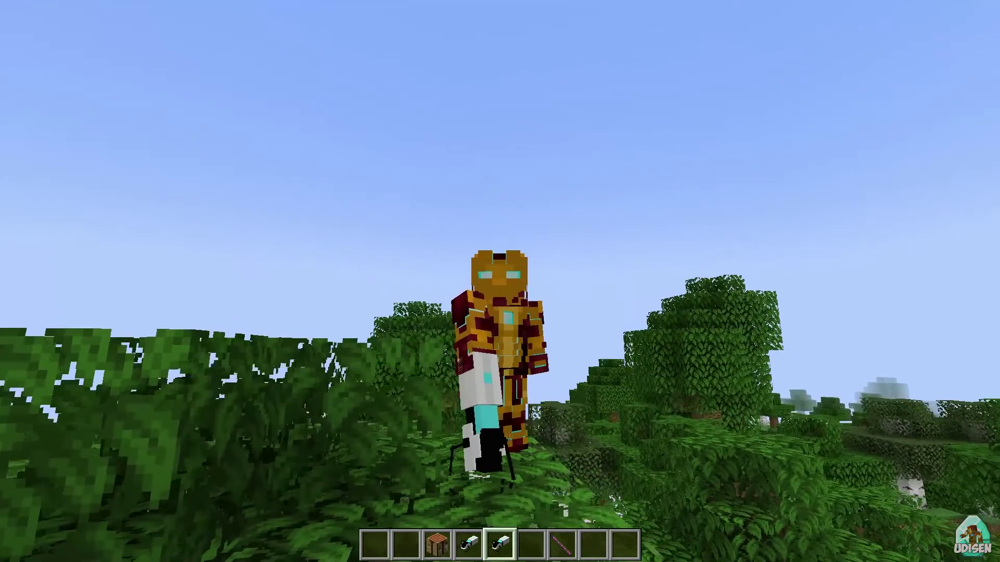
key(F5)
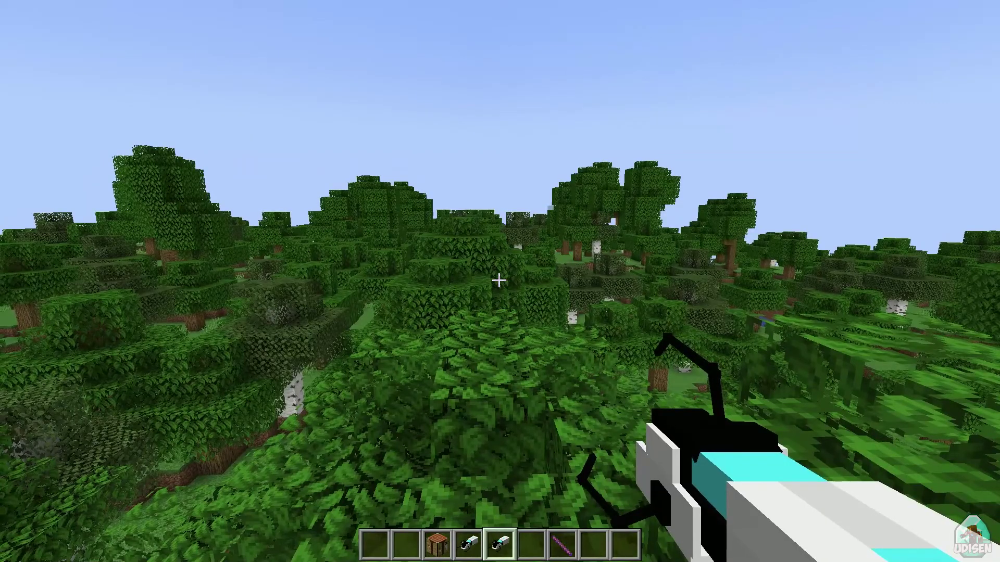
key(shift)
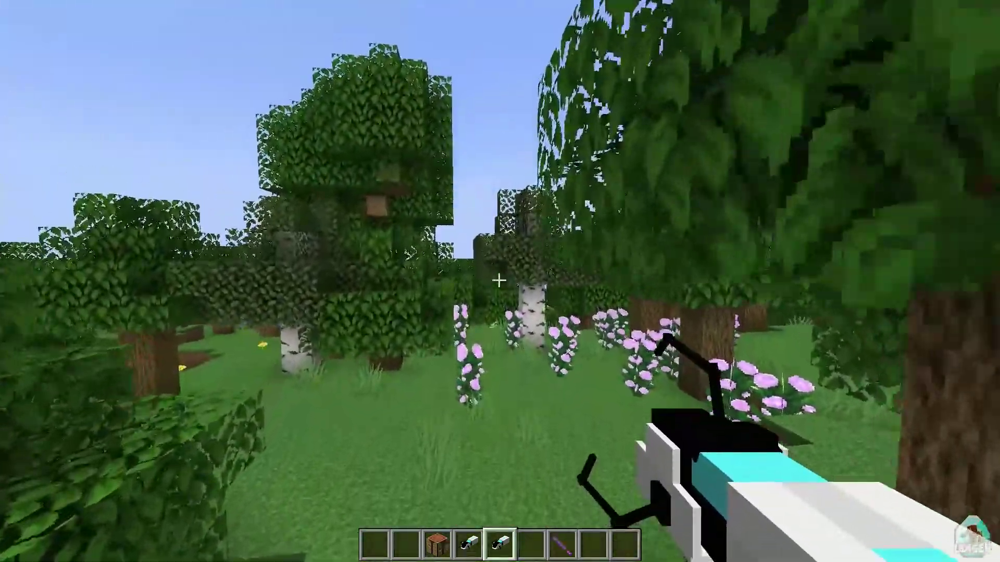
key(space)
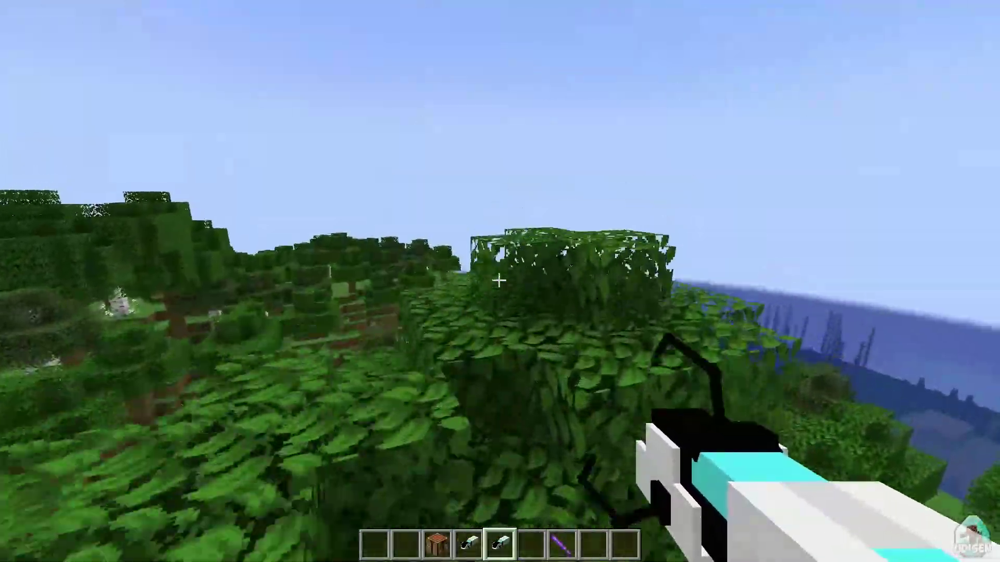
key(shift)
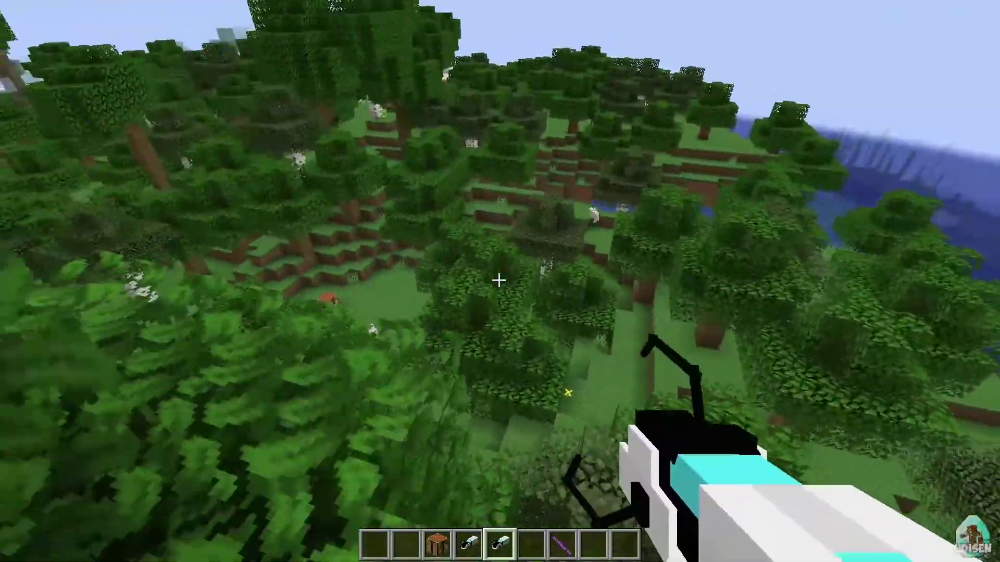